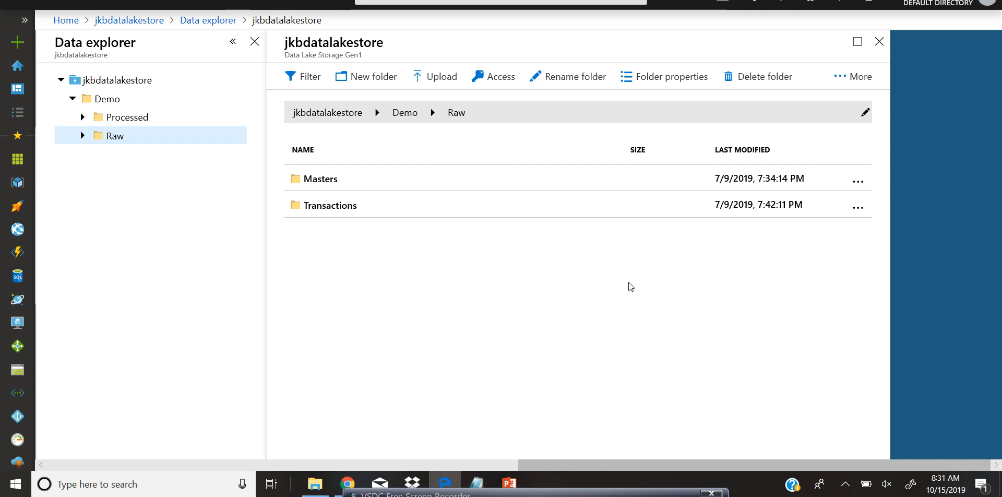
Step: Browse the Demo folder's Processed and Raw subfolders in jkbdatalakestore and view the contents of Raw's Transactions folder
left_click(83, 135)
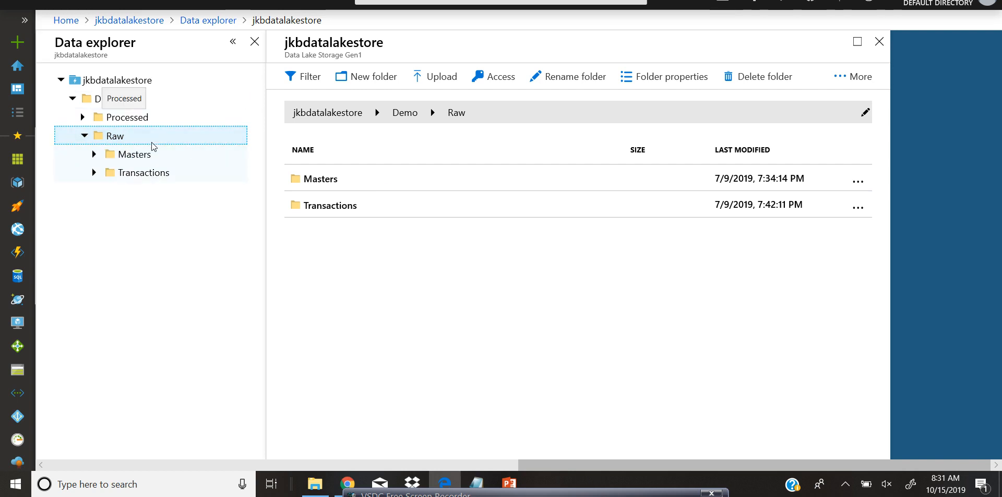
left_click(82, 117)
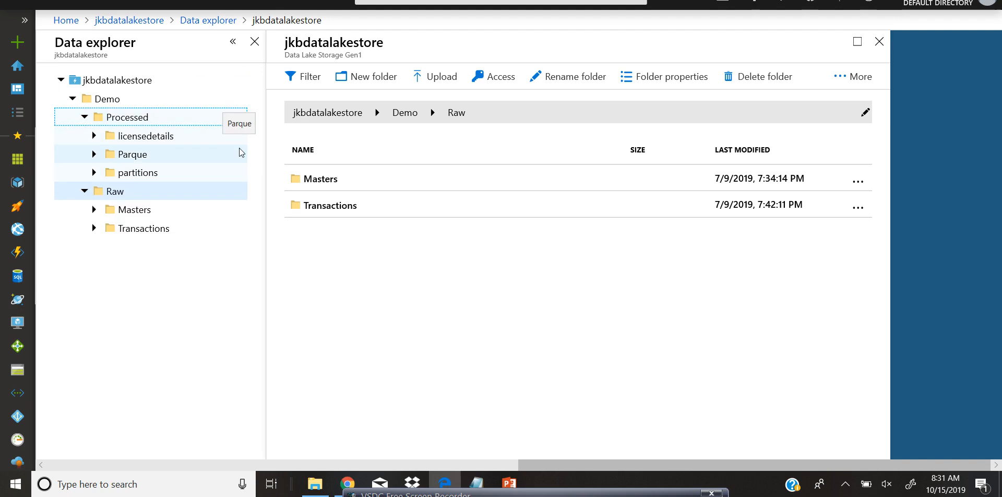
left_click(217, 257)
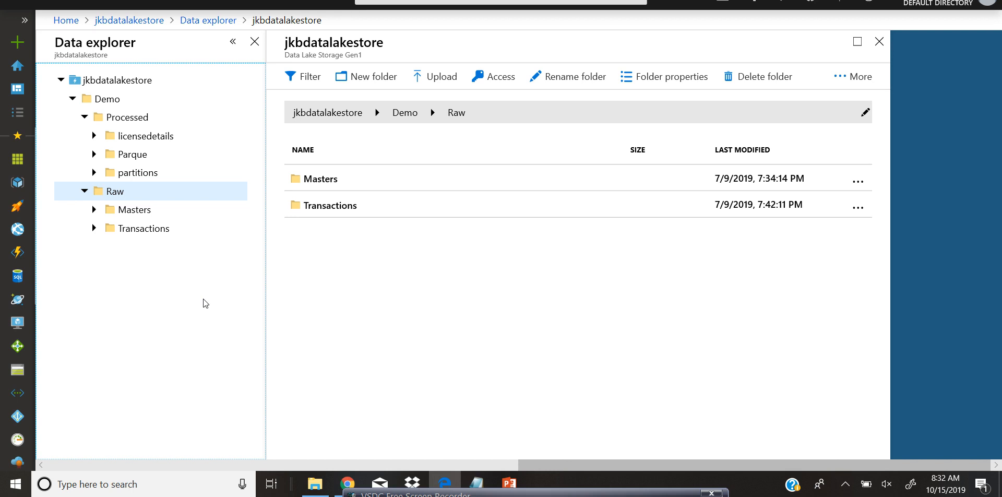
left_click_drag(138, 195, 100, 102)
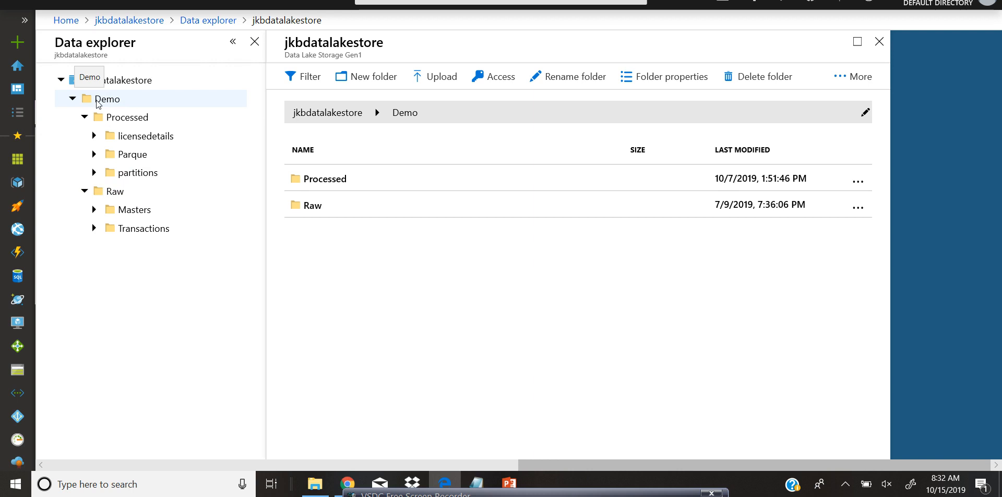
left_click(116, 121)
left_click(133, 195)
left_click(162, 231)
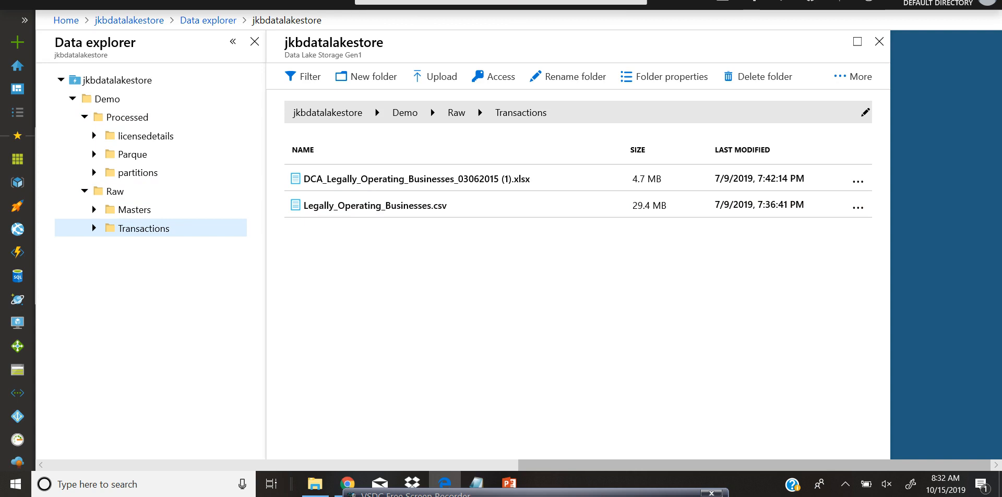
Step: Leave the jkbfactory data factory overview for the portal home and open the page for creating a new resource
left_click(439, 0)
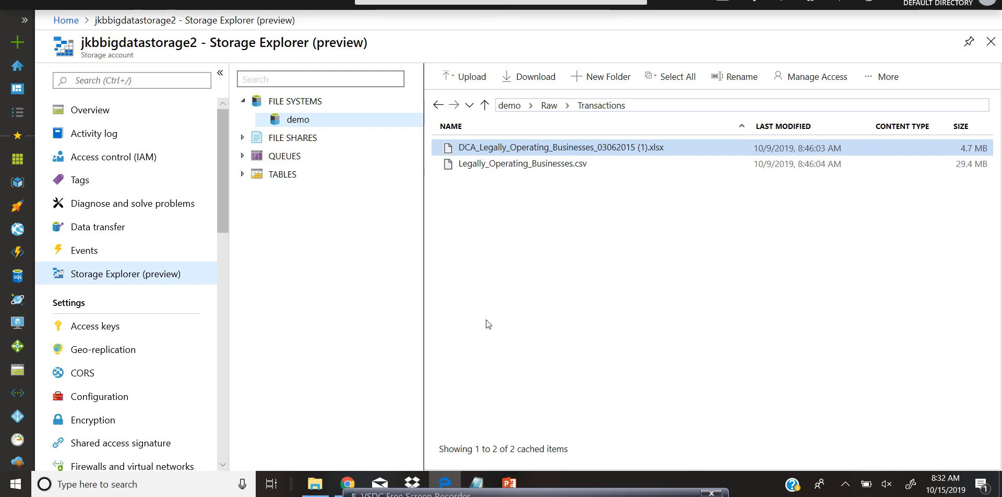
left_click(992, 45)
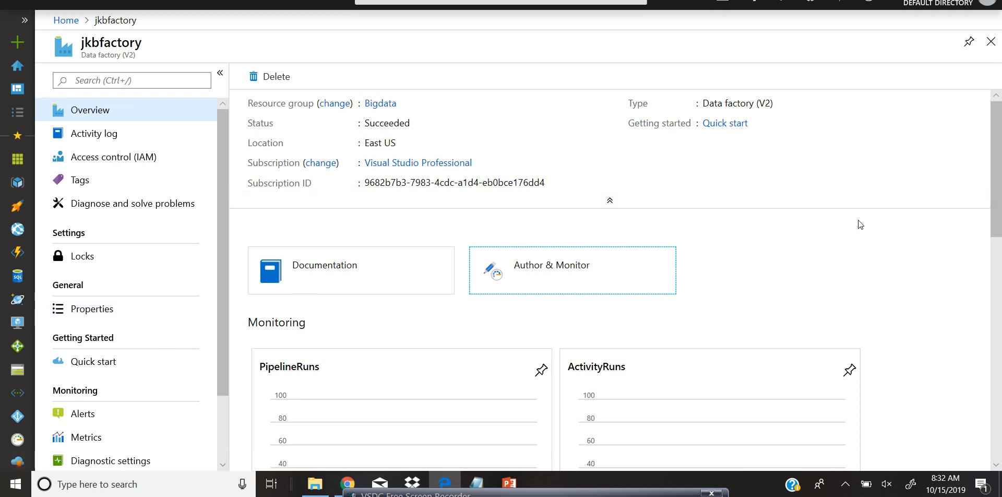
left_click(991, 50)
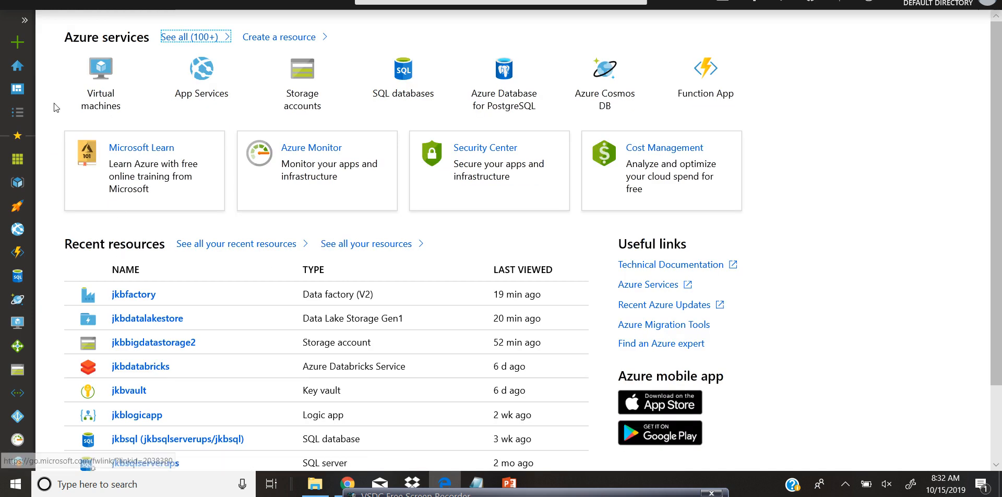
left_click(17, 46)
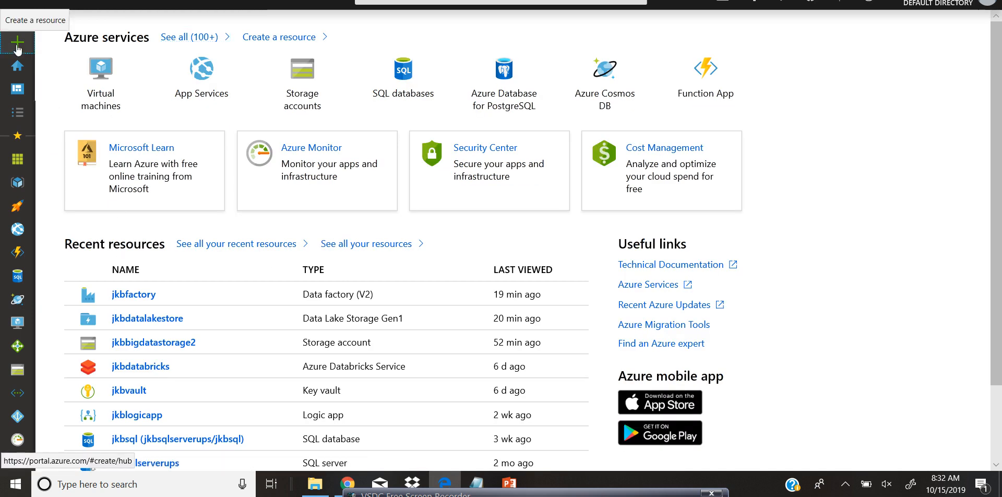
type("azure data")
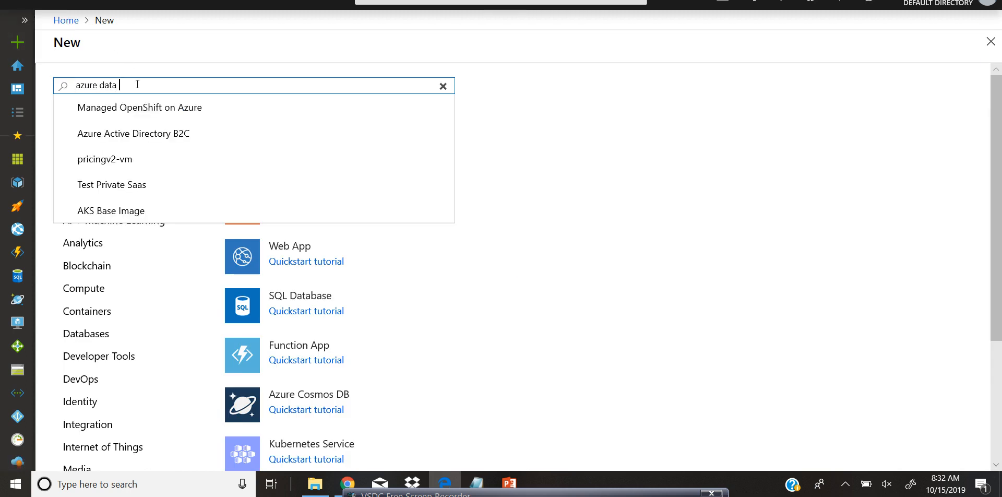
key("BackSpace")
key("BackSpace")
key("BackSpace")
key("BackSpace")
key("BackSpace")
key("BackSpace")
key("BackSpace")
key("BackSpace")
key("BackSpace")
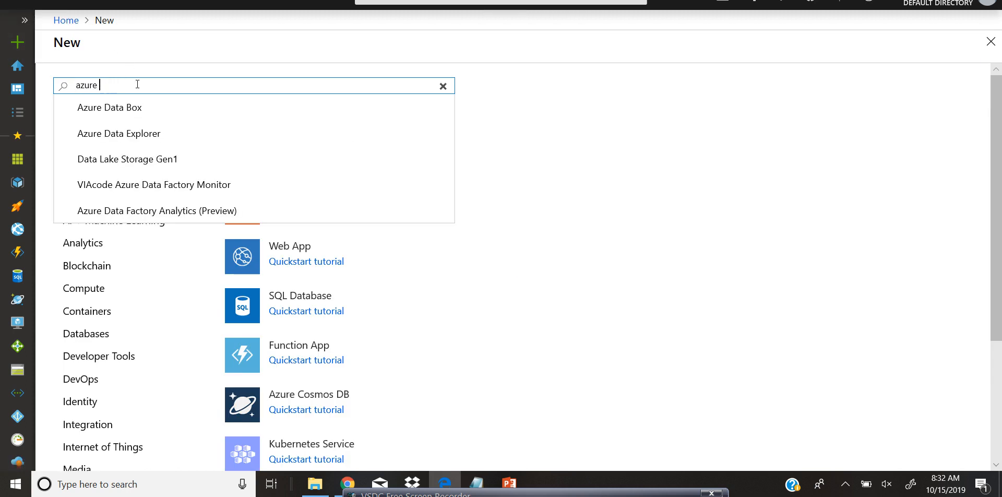
key("BackSpace")
Step: Find the Storage account offering in the marketplace and start creating one
type("storage")
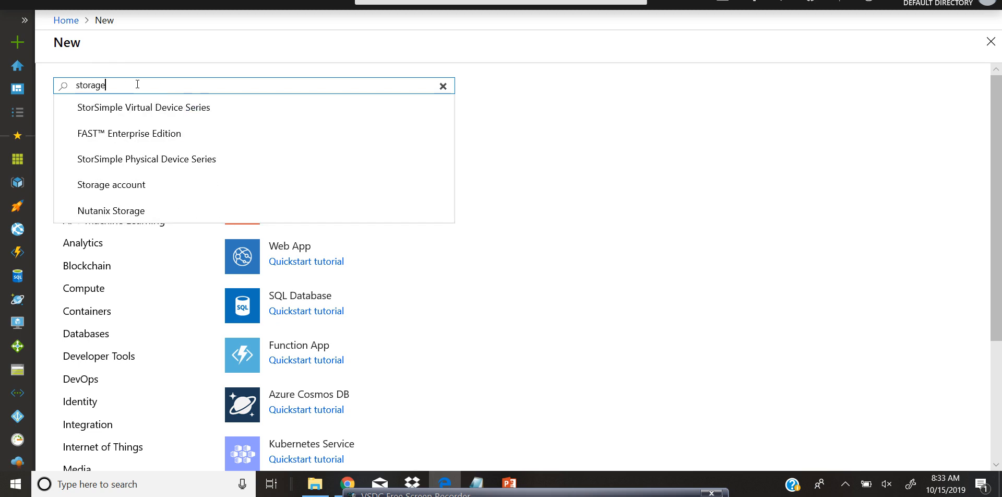
left_click(128, 184)
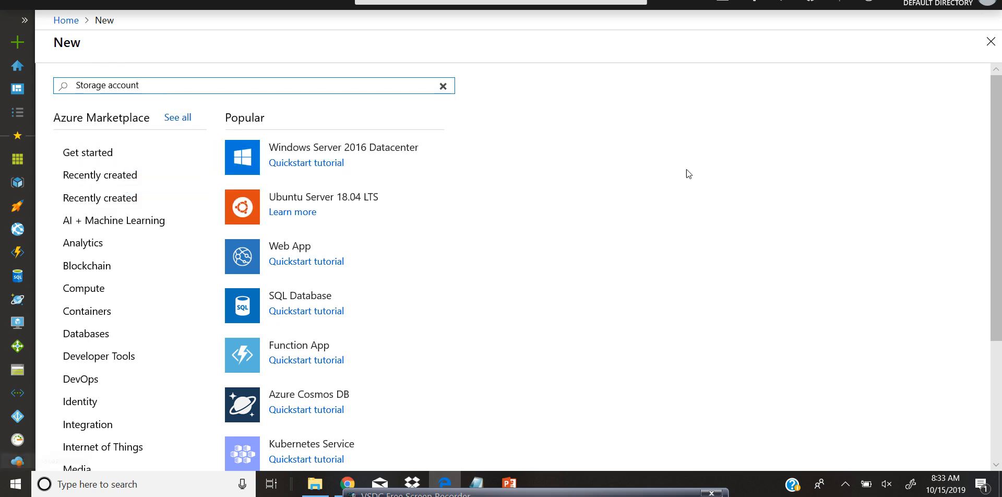
left_click_drag(144, 92, 298, 95)
left_click(267, 135)
left_click(172, 135)
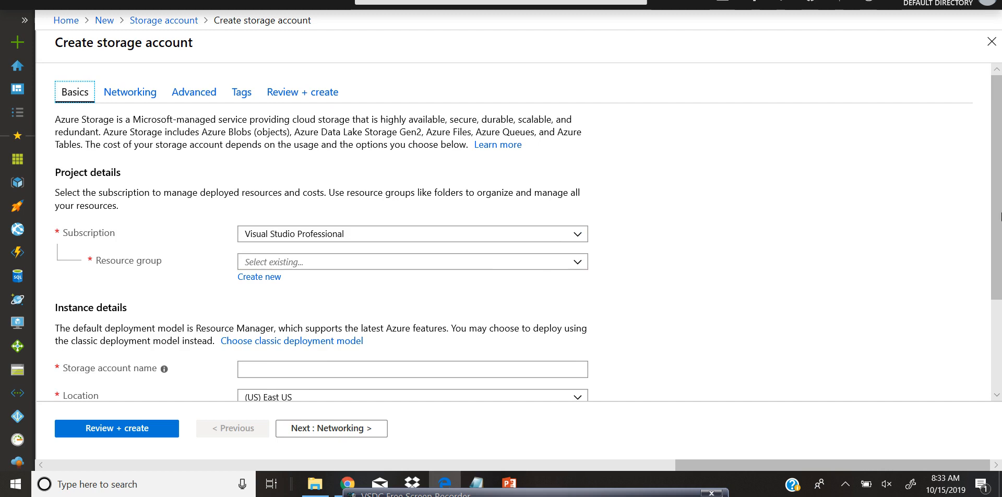
Step: Assign the new storage account to the Bigdata resource group and name it demostorage123
scroll(536, 179, "down", 2)
scroll(339, 160, "down", 1)
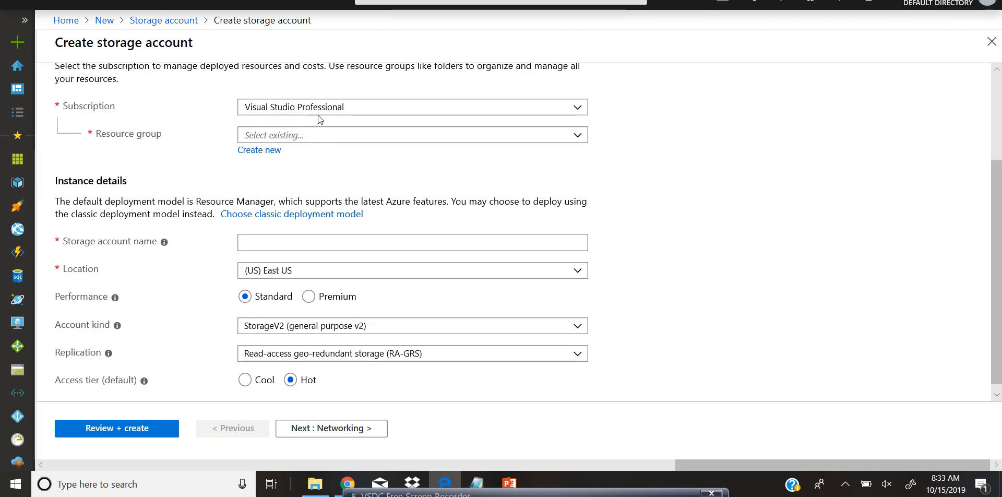
left_click(579, 136)
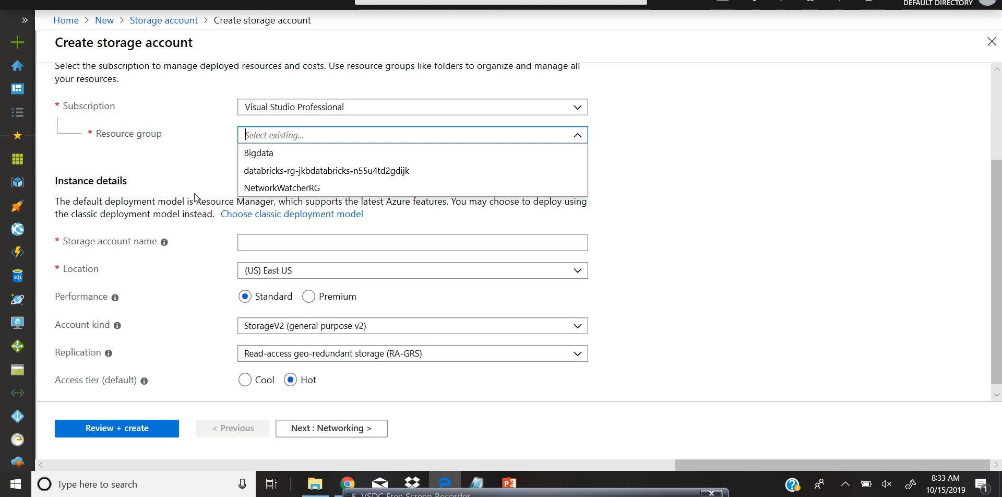
left_click(266, 153)
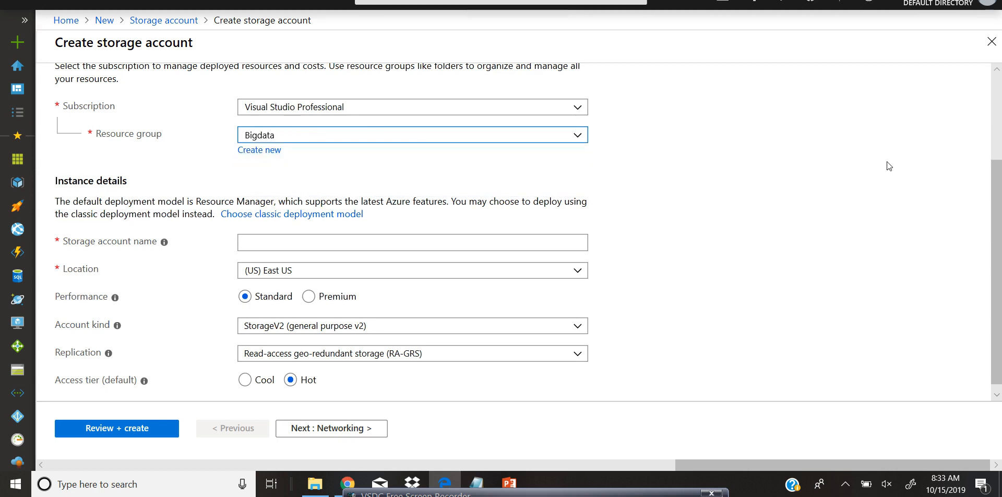
left_click(381, 238)
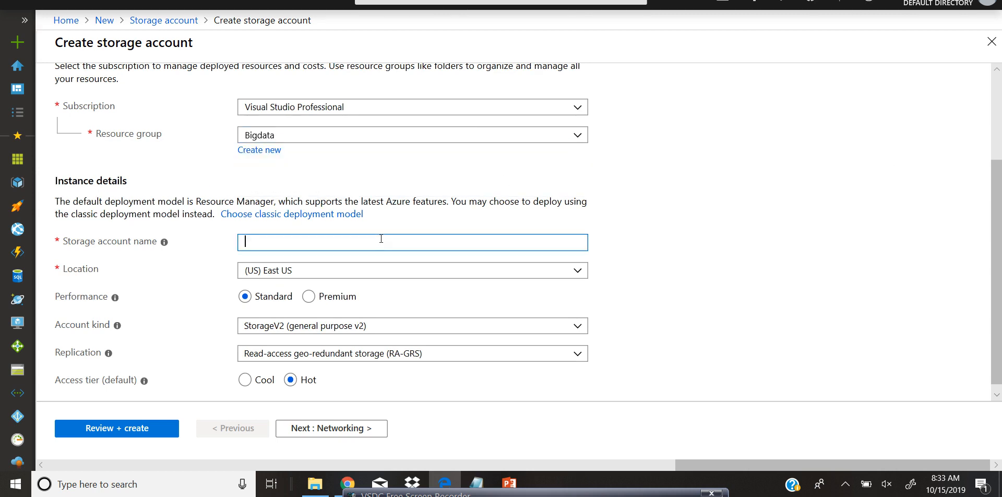
type("demostorage")
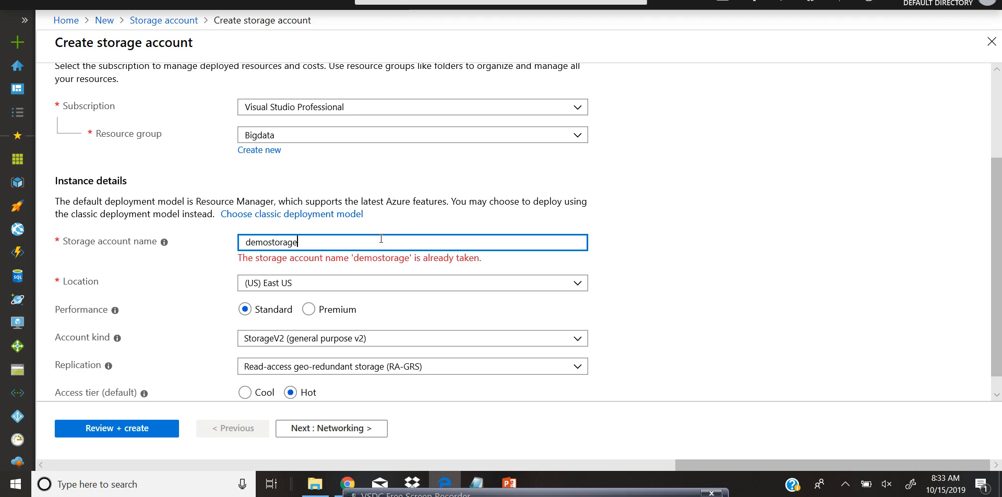
type("123")
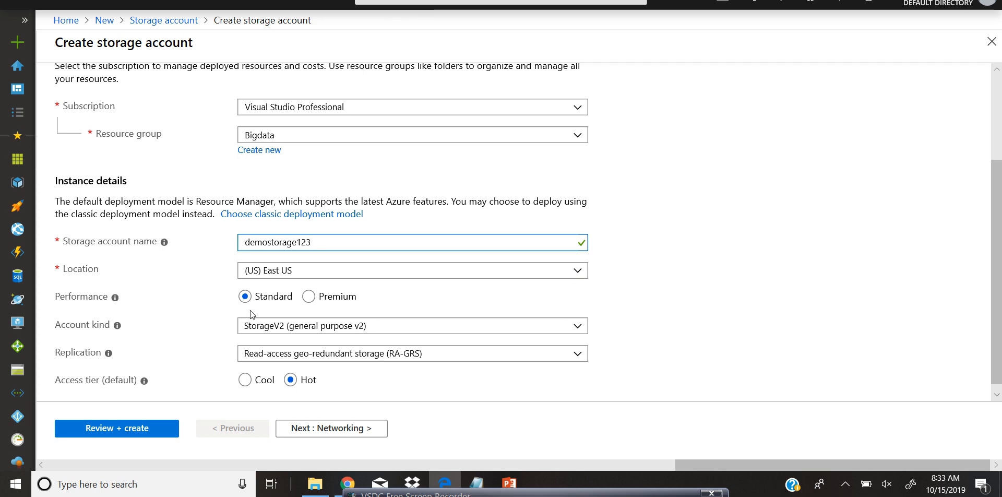
Step: Try Premium performance, return it to Standard, and choose StorageV2 (general purpose v2) as the account kind
scroll(167, 324, "down", 1)
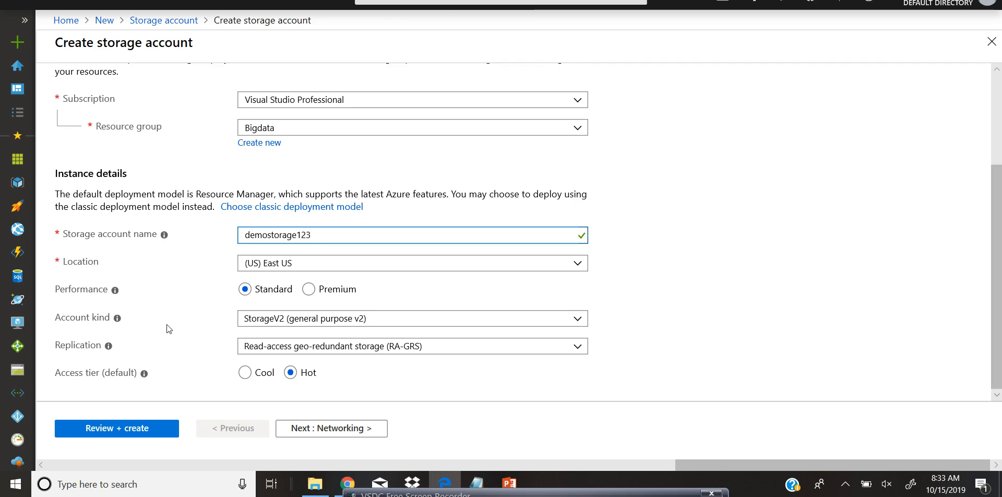
left_click(308, 289)
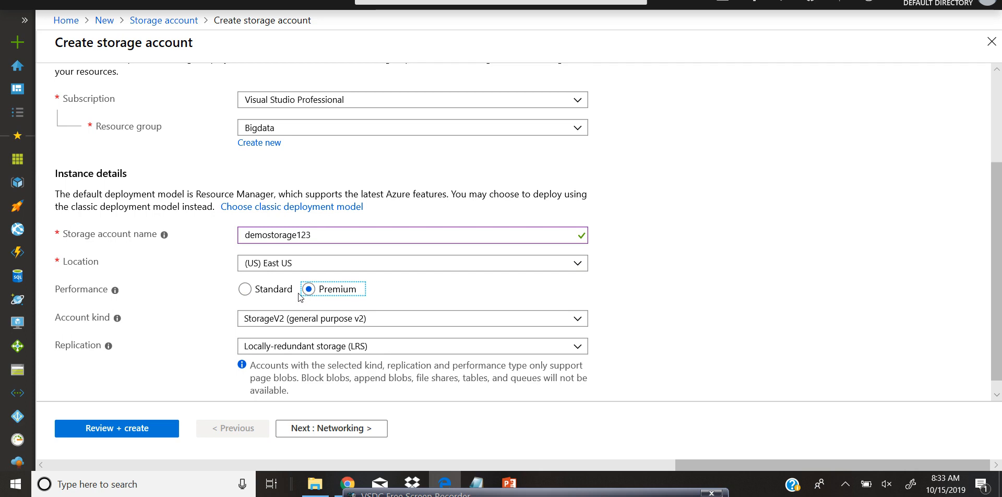
left_click(243, 291)
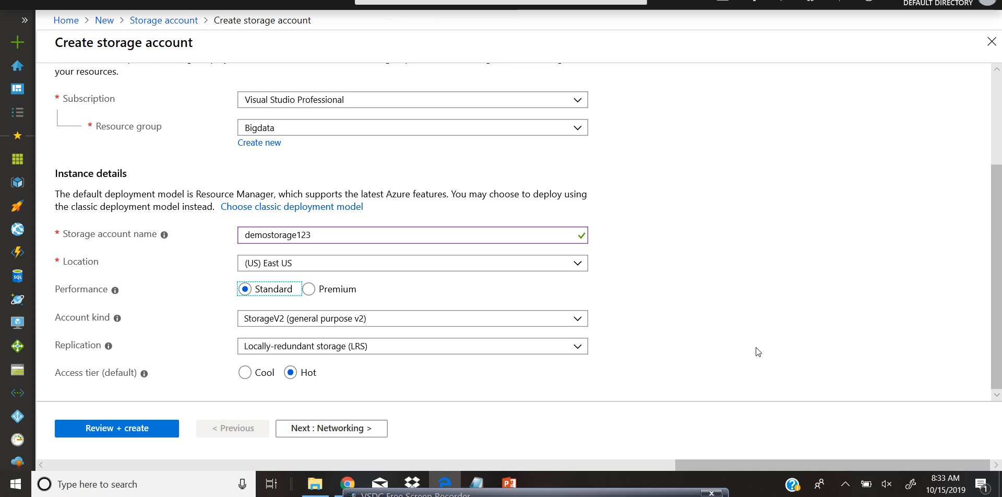
left_click(579, 320)
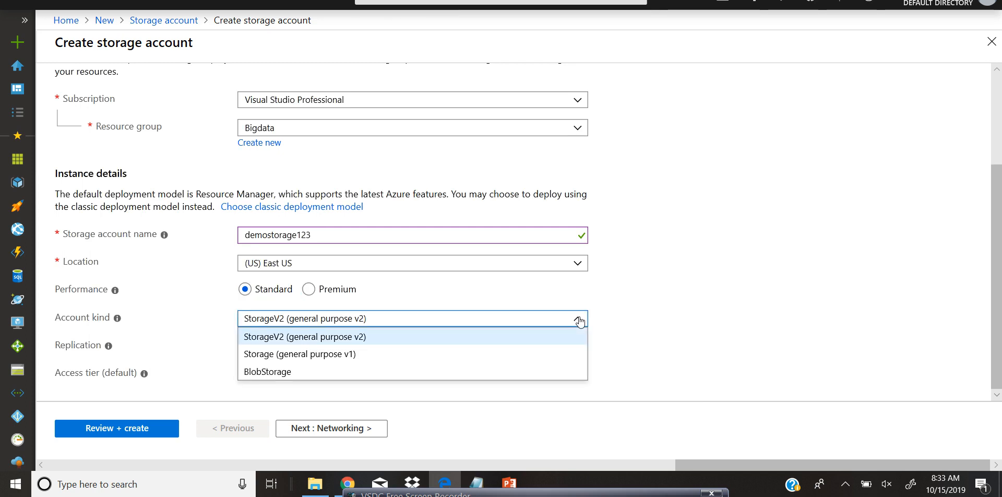
left_click(388, 337)
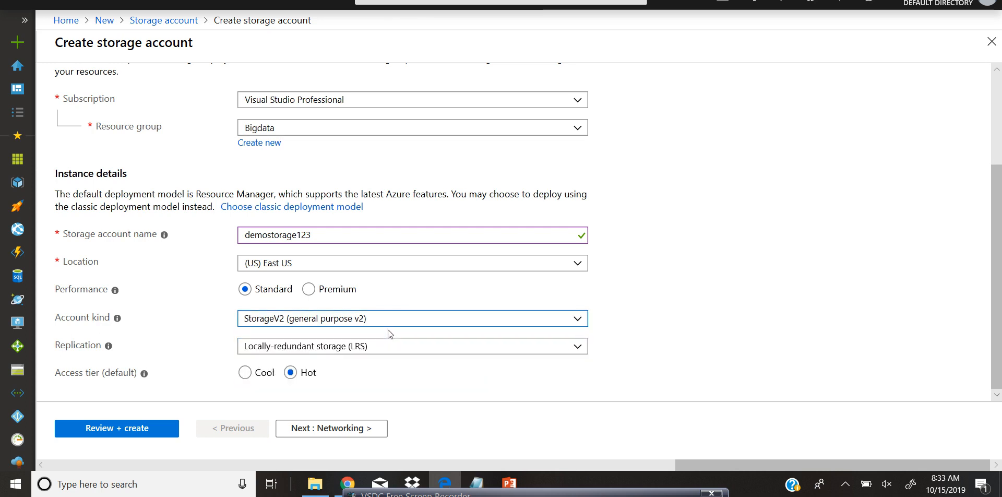
Step: Set the default access tier to Hot and review the configuration summary, including the hierarchical namespace setting
left_click(244, 372)
left_click(290, 372)
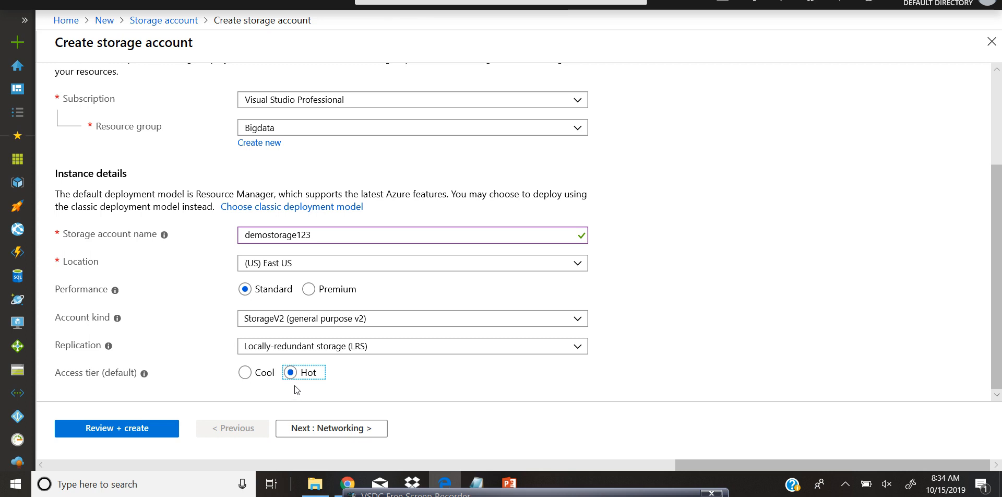
left_click(162, 429)
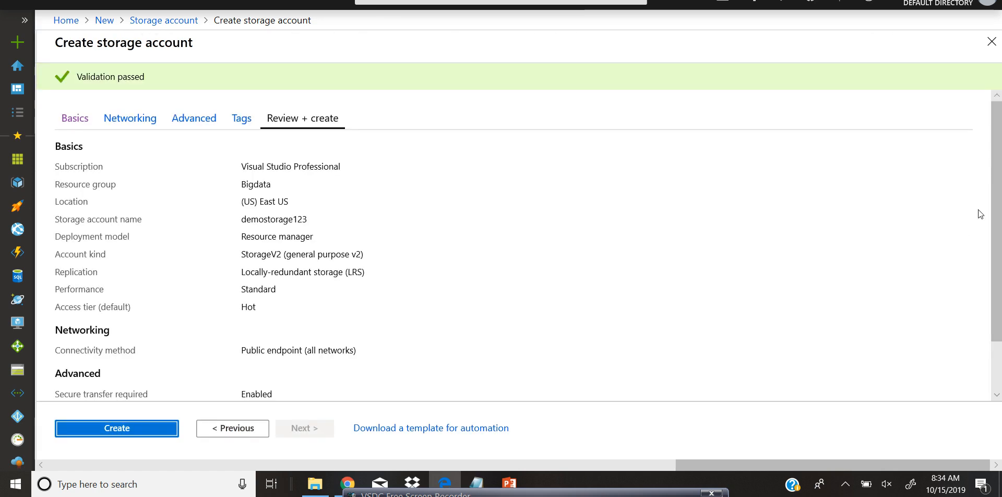
scroll(989, 192, "down", 2)
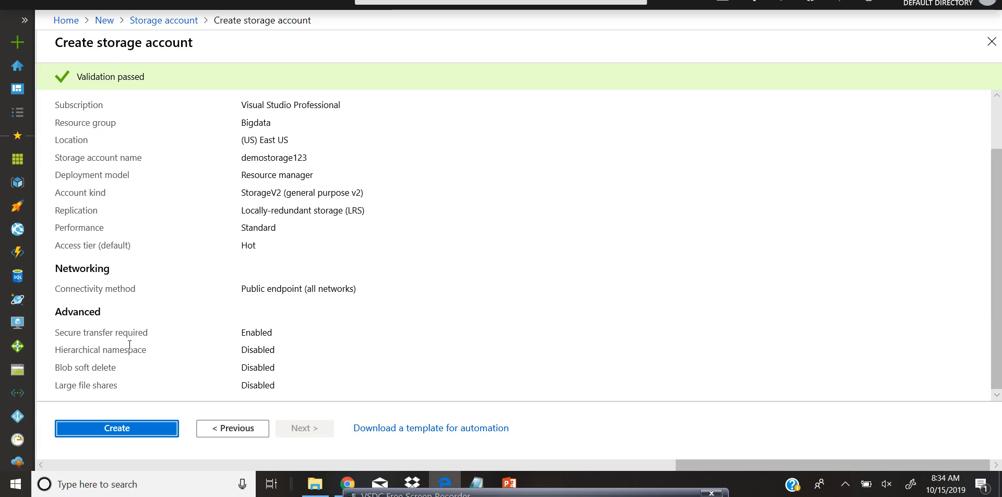
left_click_drag(56, 349, 316, 348)
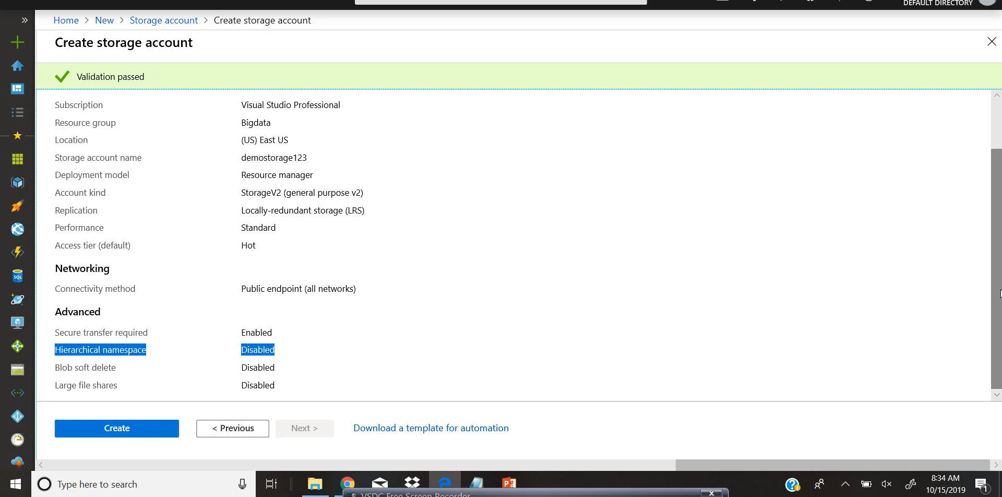
Step: Enable the hierarchical namespace for Data Lake Storage Gen2 in the new account's advanced settings
left_click_drag(1000, 293, 999, 186)
left_click(137, 120)
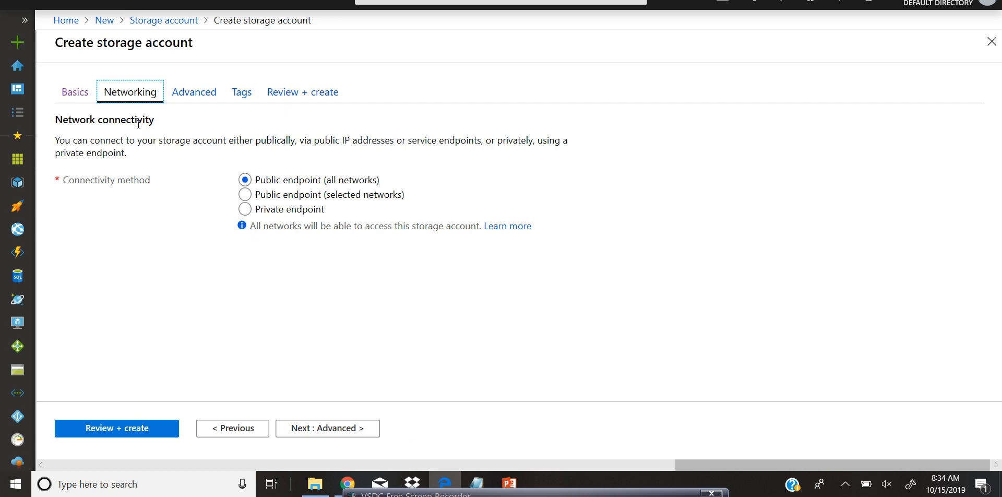
left_click(200, 97)
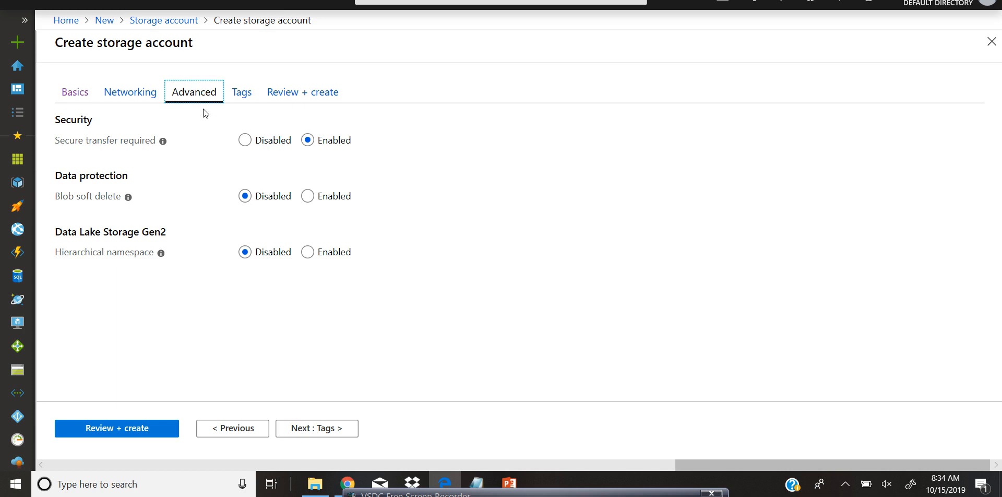
left_click(308, 252)
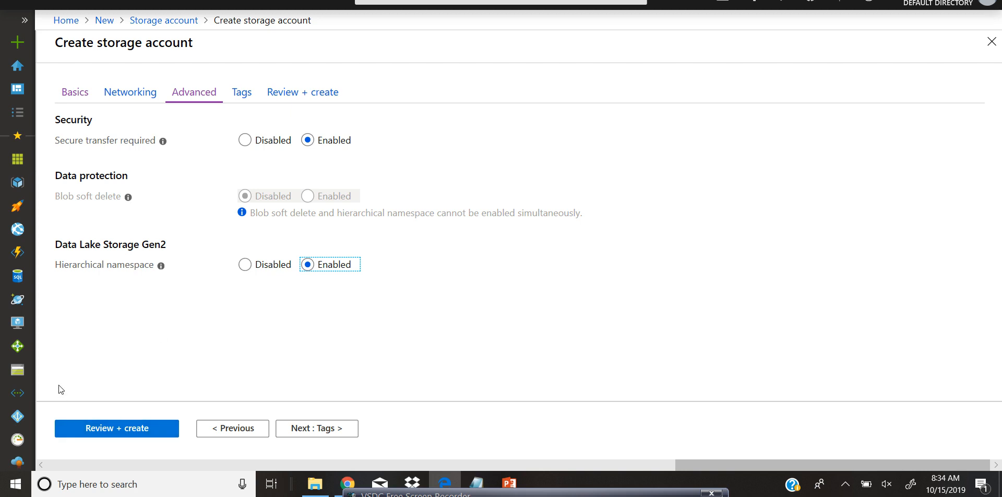
Step: Discard the unfinished storage account creation and view the properties of the existing jkbbigdatastorage2 account
left_click(992, 41)
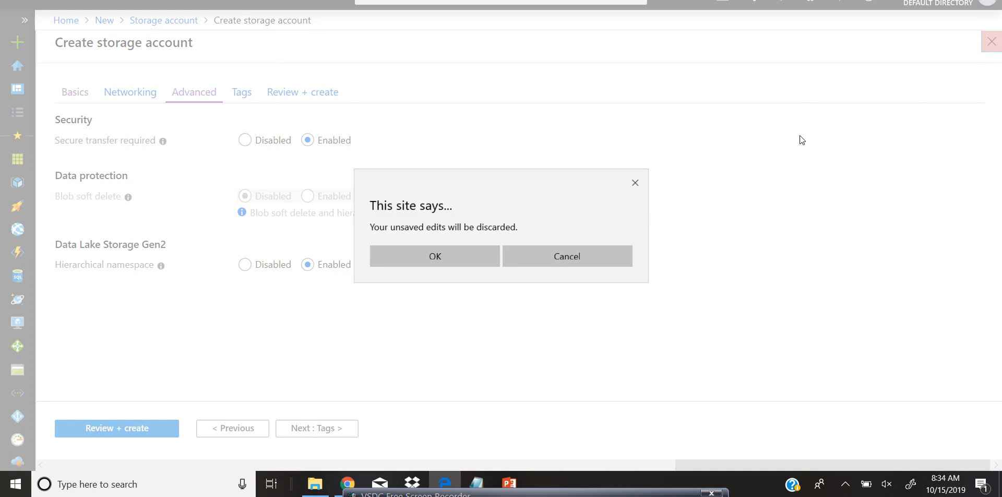
left_click(465, 255)
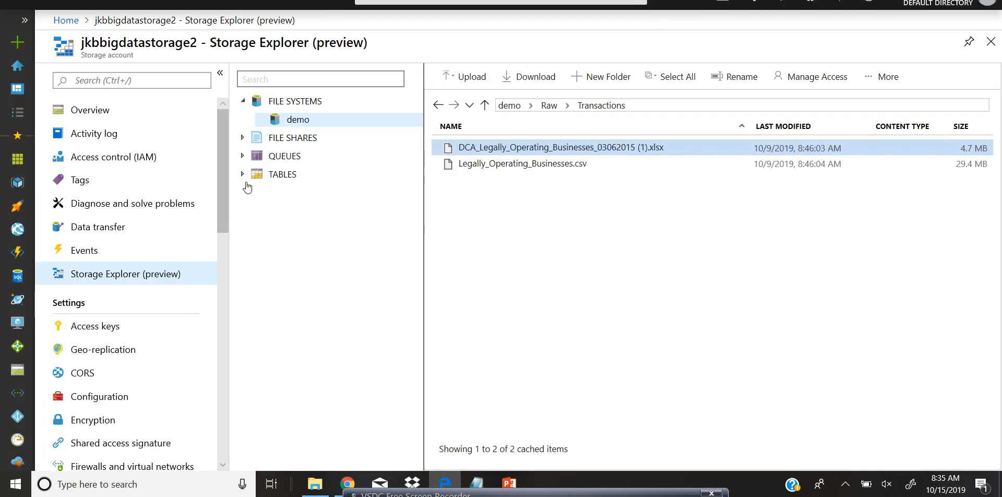
left_click_drag(224, 152, 230, 243)
left_click(94, 259)
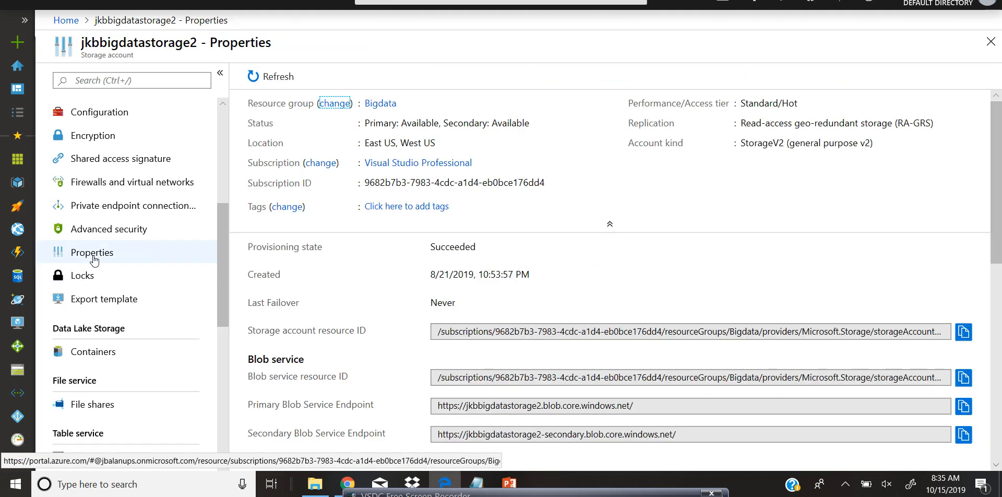
Step: Look through the jkbbigdatastorage2 account's Advanced security, Containers and File shares pages, ending on its Configuration page
left_click(99, 236)
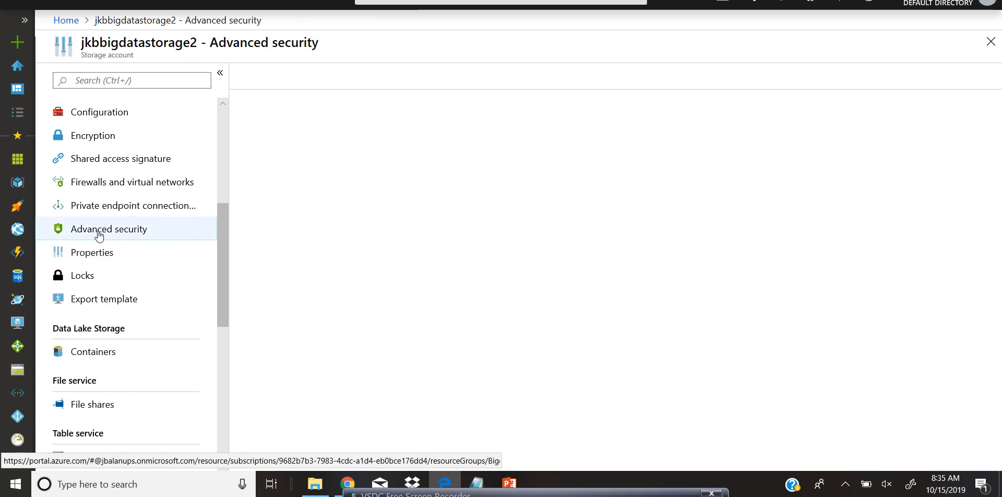
scroll(176, 256, "down", 3)
left_click(123, 222)
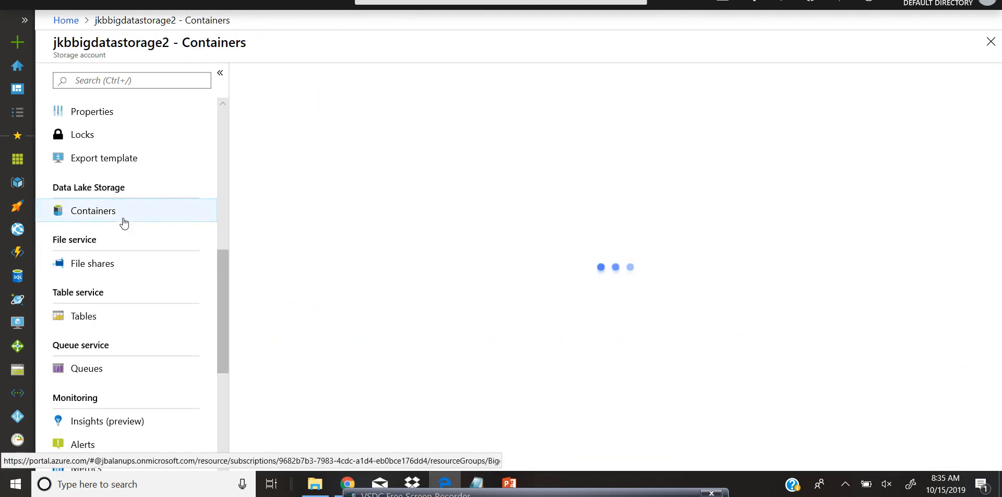
left_click(121, 267)
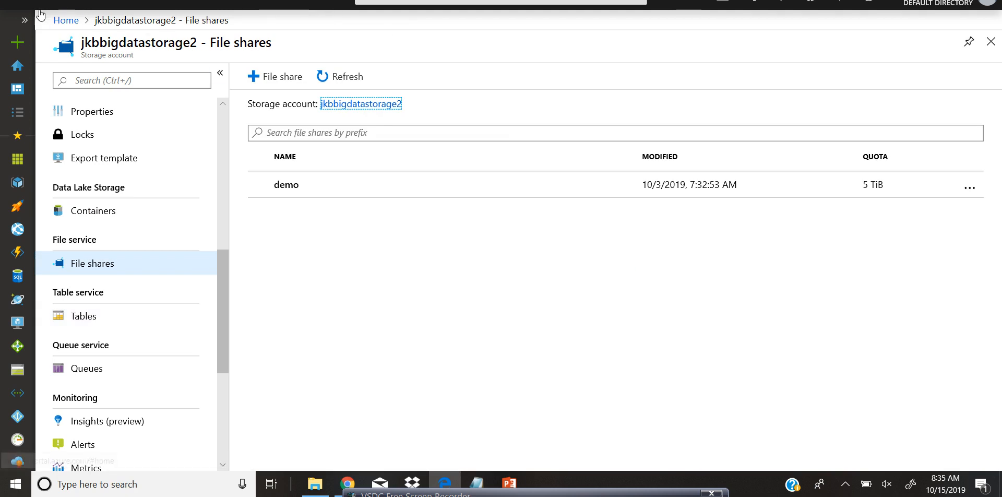
left_click(328, 268)
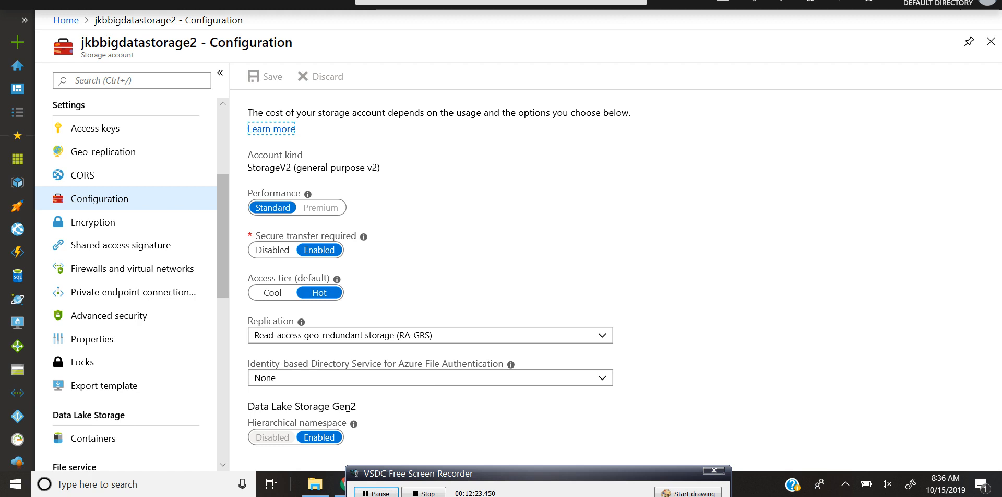
Step: Try to disable the account's hierarchical namespace under Data Lake Storage Gen2 and read that setting's help text
left_click(271, 437)
left_click(318, 434)
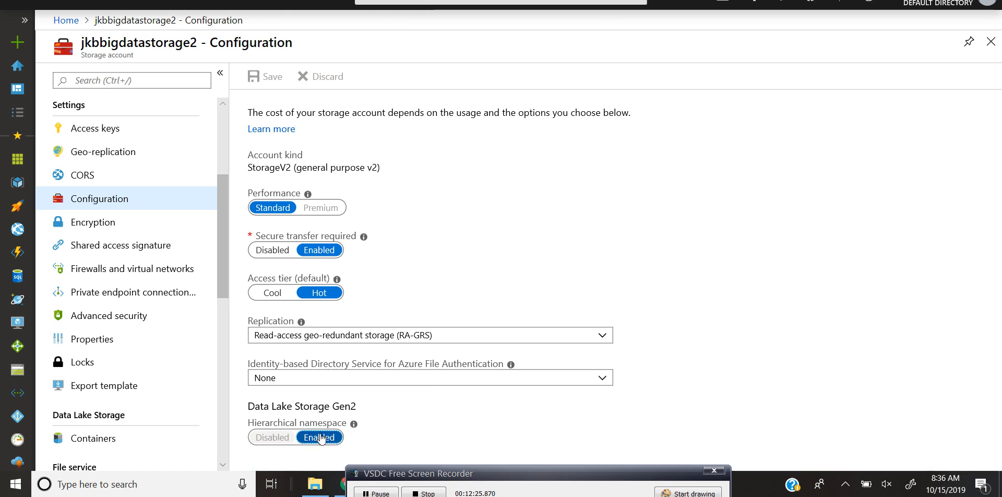
left_click(317, 436)
left_click_drag(322, 440, 286, 441)
left_click(377, 436)
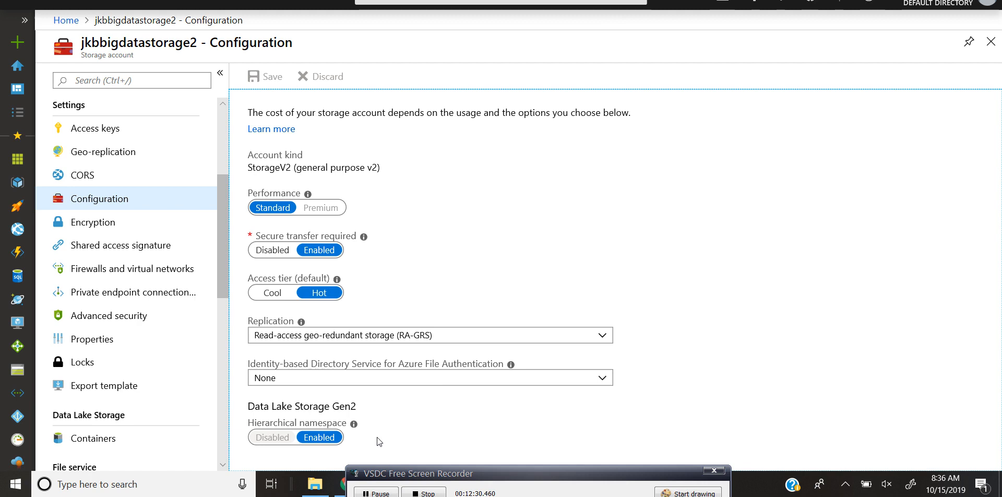
left_click(353, 425)
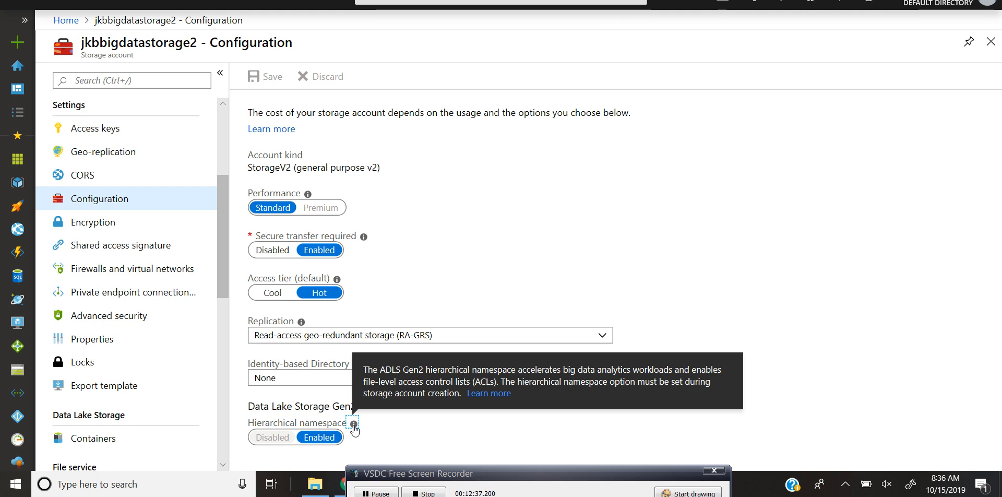
left_click(442, 441)
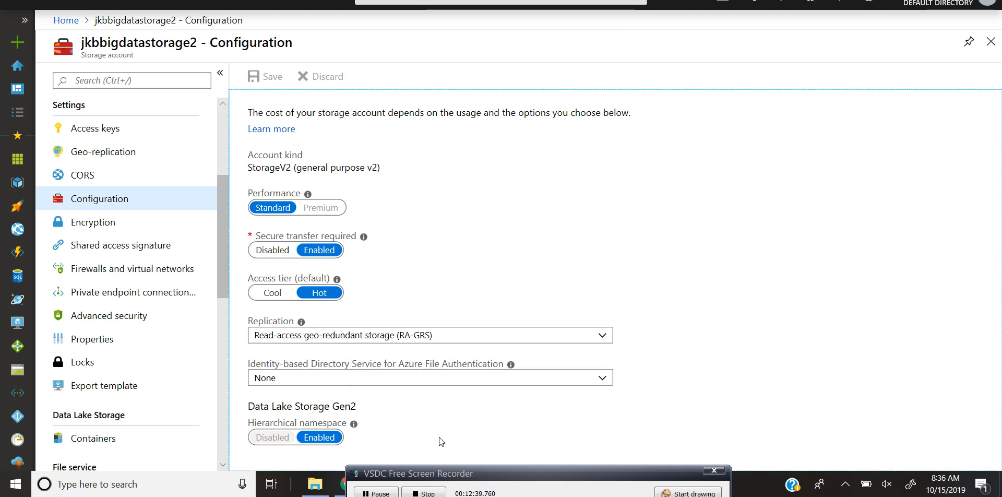
Step: Try the Cool access tier and disabled secure transfer, returning them to Hot and Enabled without saving
left_click(272, 293)
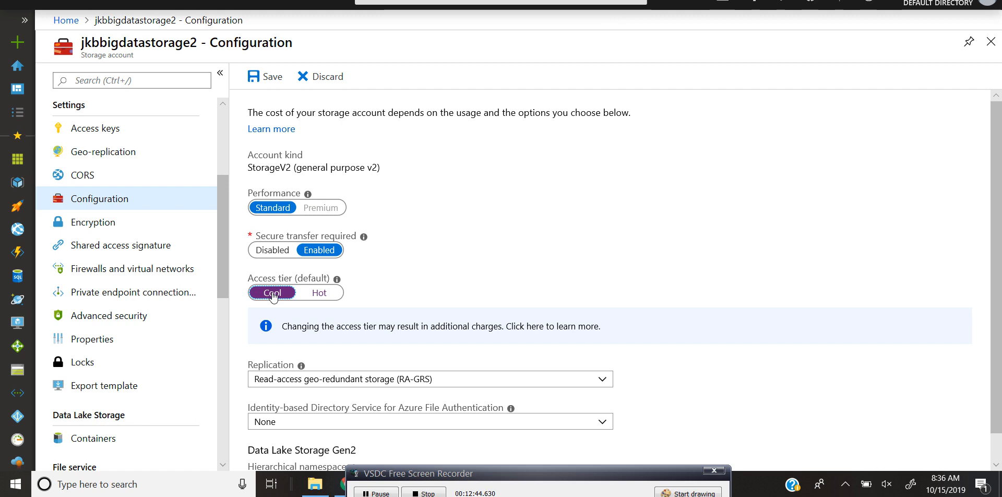
scroll(272, 295, "down", 1)
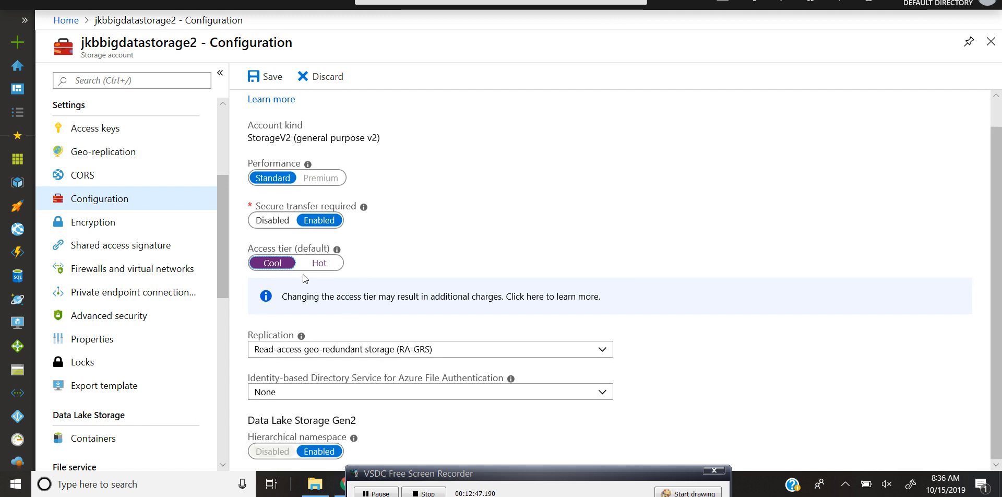
left_click(319, 263)
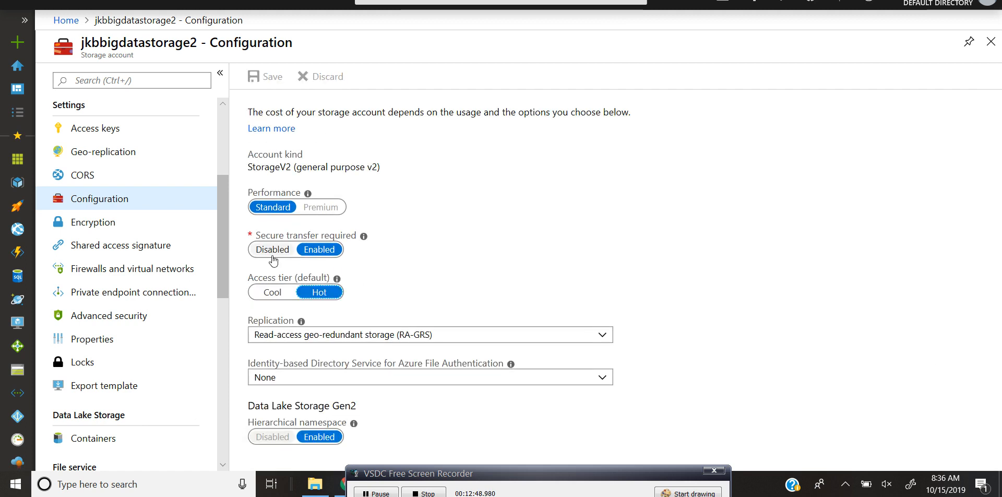
left_click(272, 256)
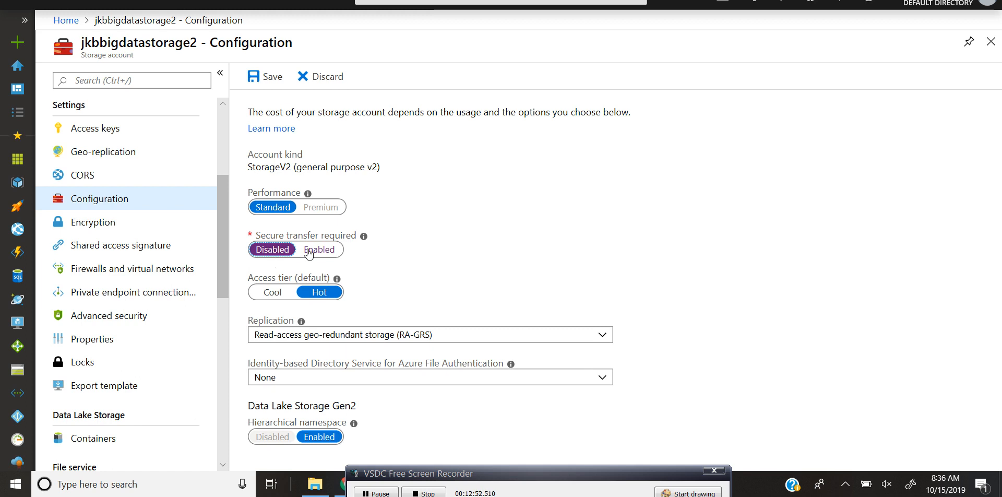
left_click(328, 252)
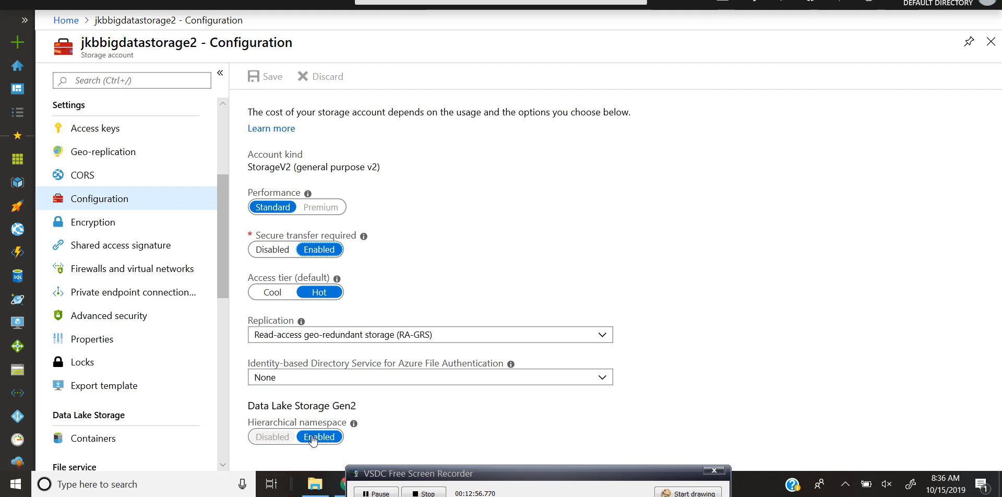
left_click(270, 438)
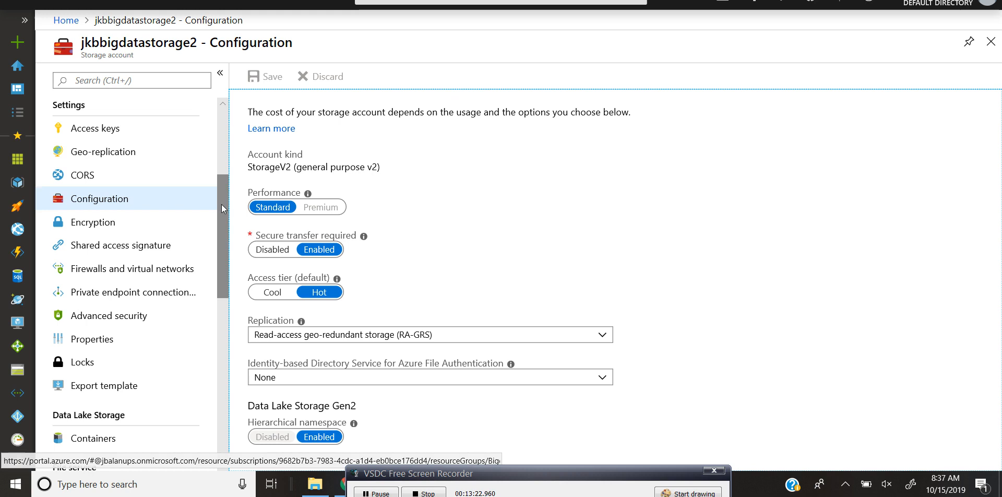
Step: Browse to the Raw folder of the demo file system in the account's Storage Explorer (preview)
scroll(221, 118, "up", 4)
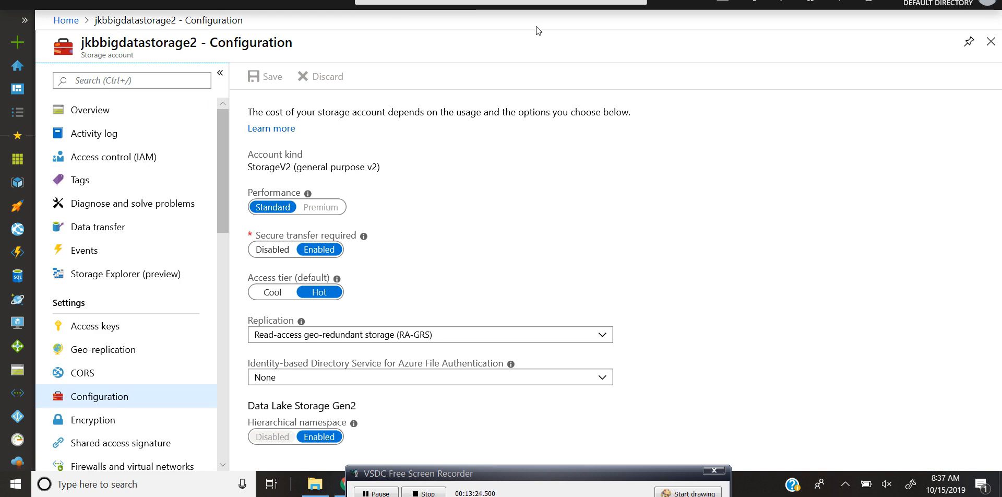
left_click(120, 282)
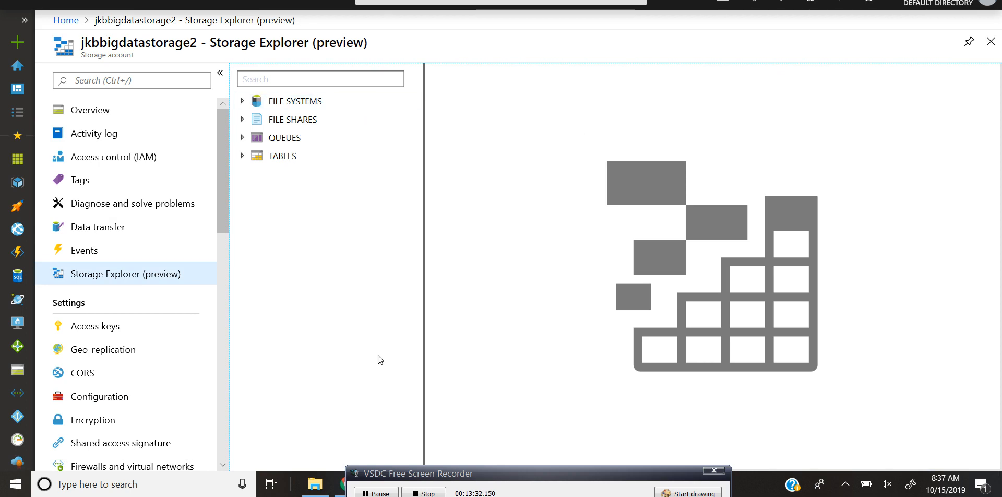
left_click(243, 101)
left_click(298, 124)
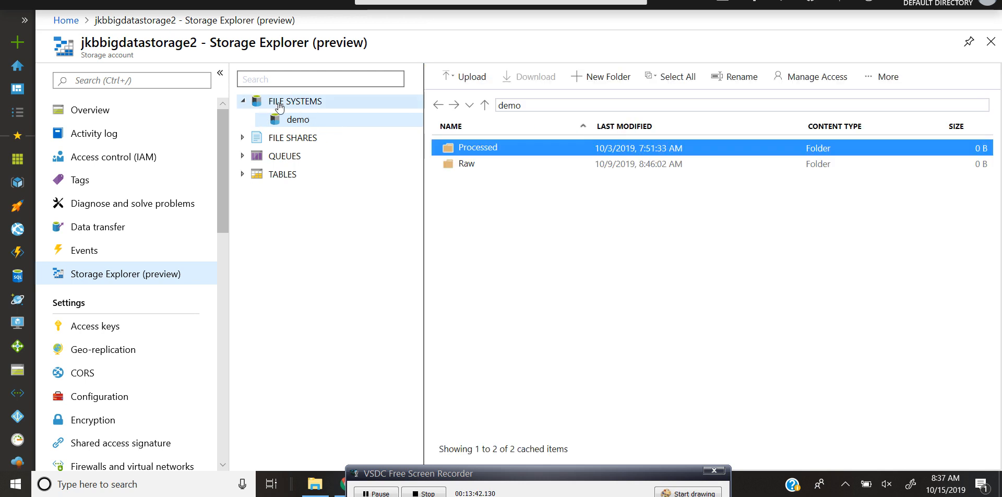
left_click(455, 166)
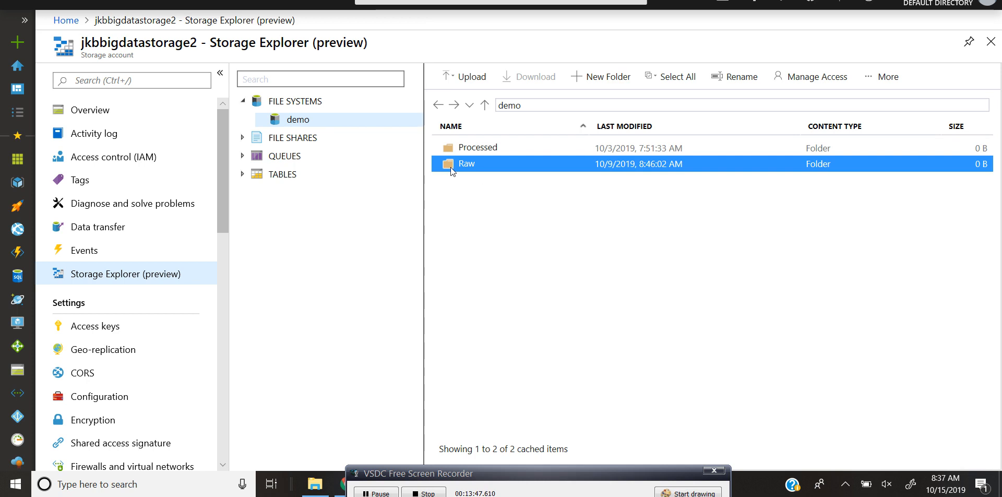
double_click(450, 166)
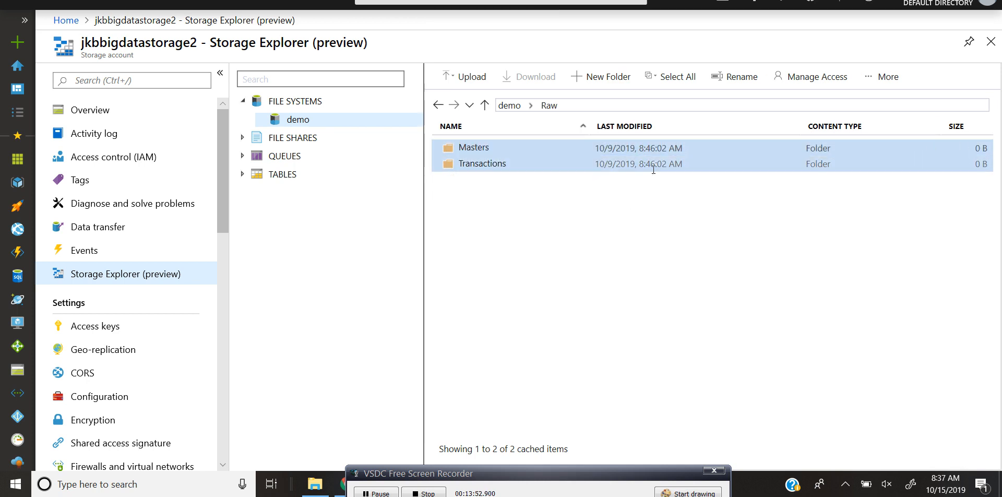
Step: Delete the Masters and Transactions folders from the Raw folder and refresh the folder listing
right_click(461, 149)
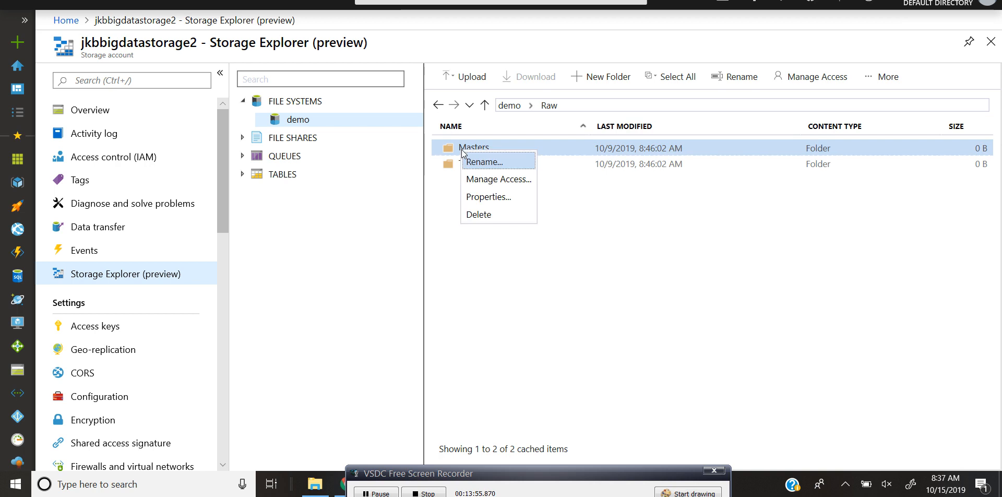
left_click(485, 215)
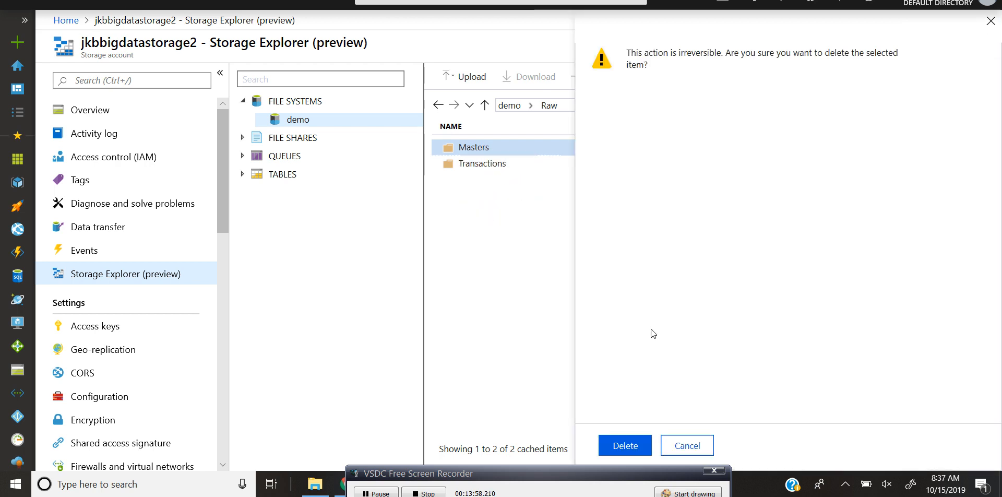
left_click(627, 448)
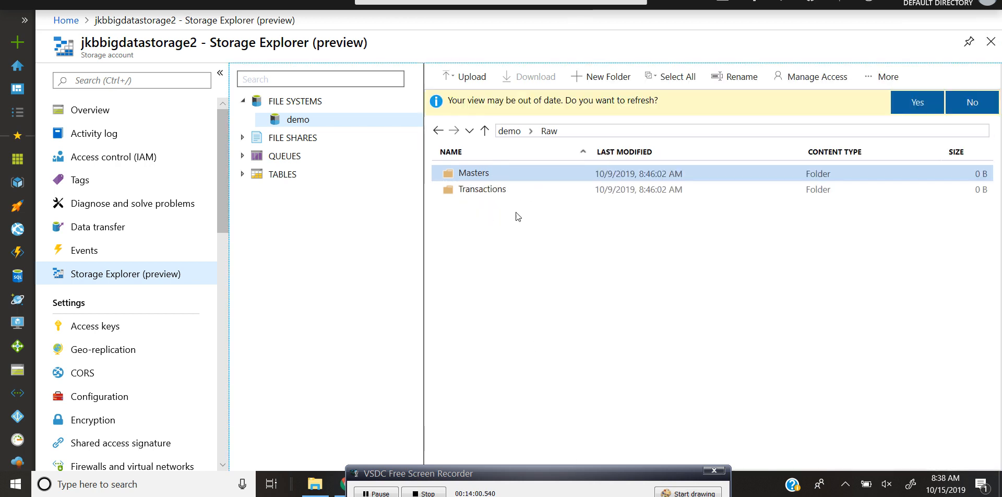
right_click(485, 192)
left_click(496, 256)
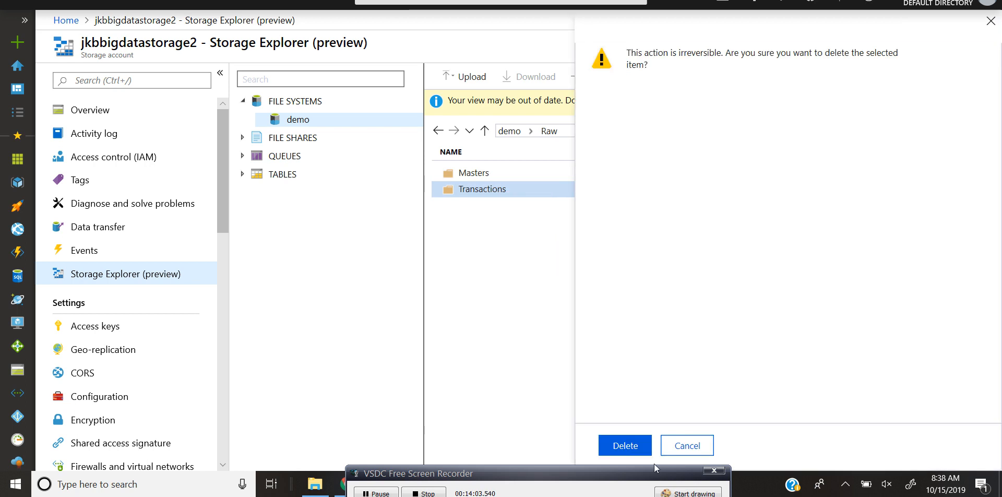
left_click(618, 447)
left_click(921, 104)
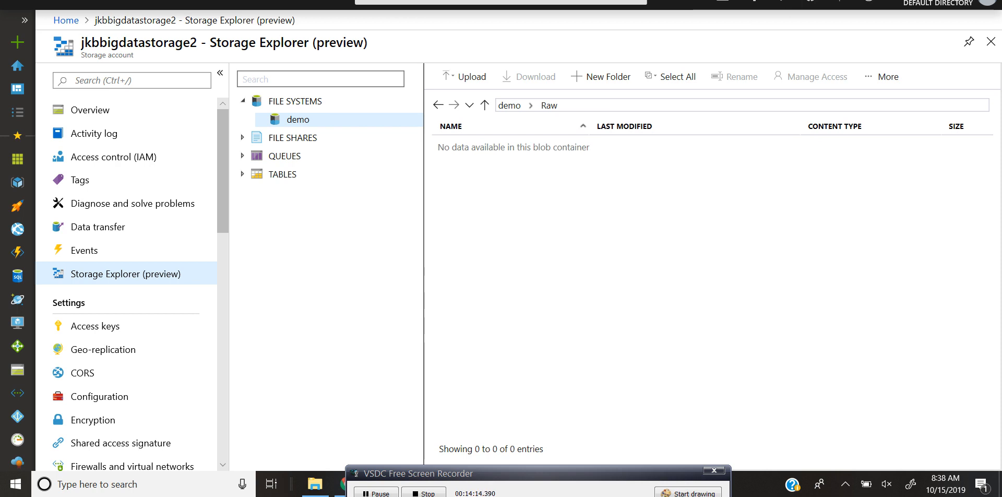
Step: Switch to Azure Data Factory and review the source and sink settings of the Copy_at8 activity in the Copy_Gen1ToGen2 pipeline
left_click(783, 0)
mouse_move(580, 120)
left_mouse_down()
mouse_move(537, 124)
mouse_move(577, 125)
left_mouse_up()
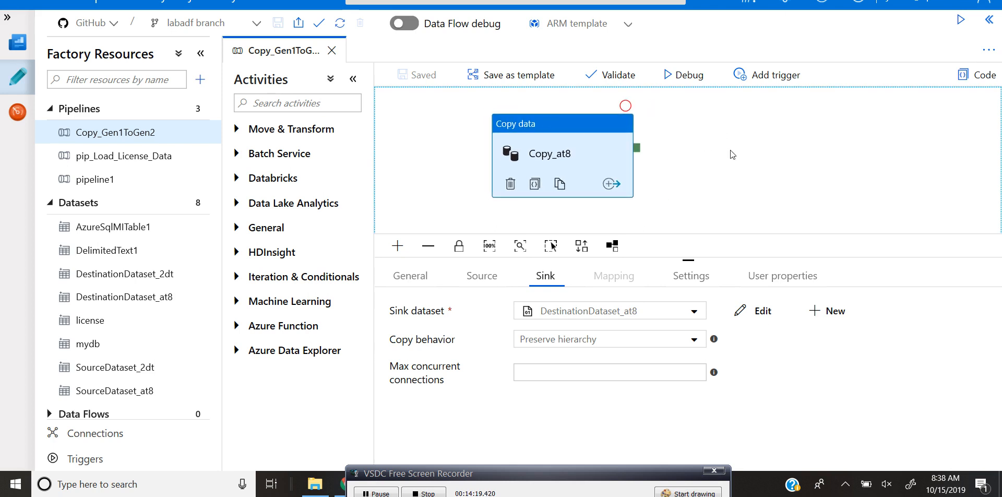
left_click(241, 134)
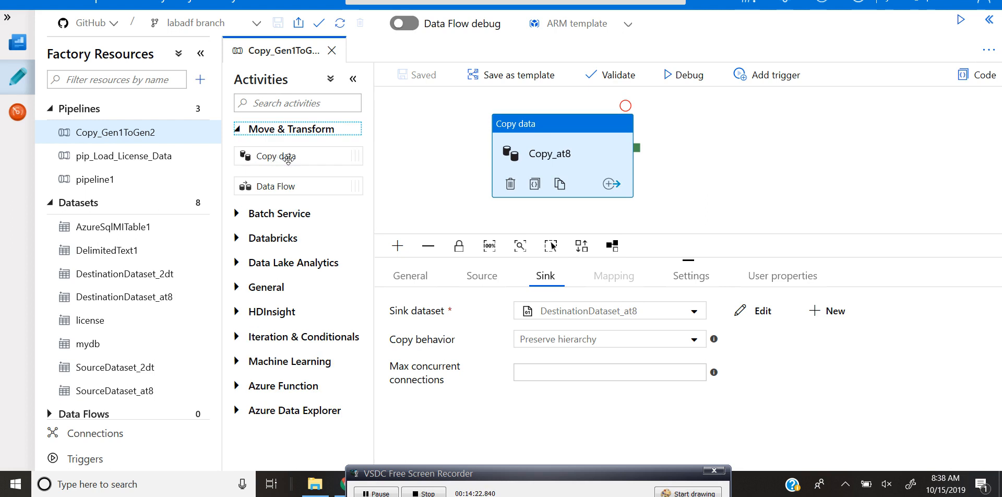
left_click(595, 153)
left_click(481, 275)
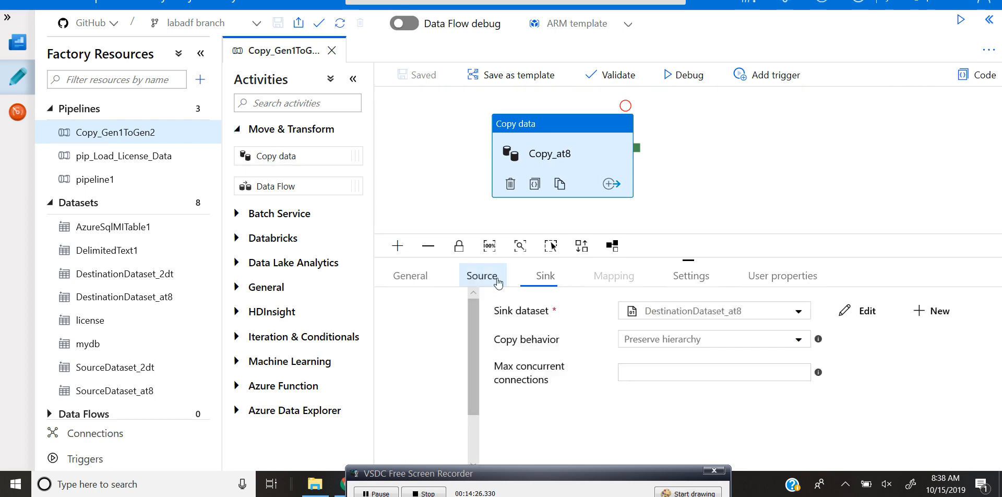
left_click(544, 276)
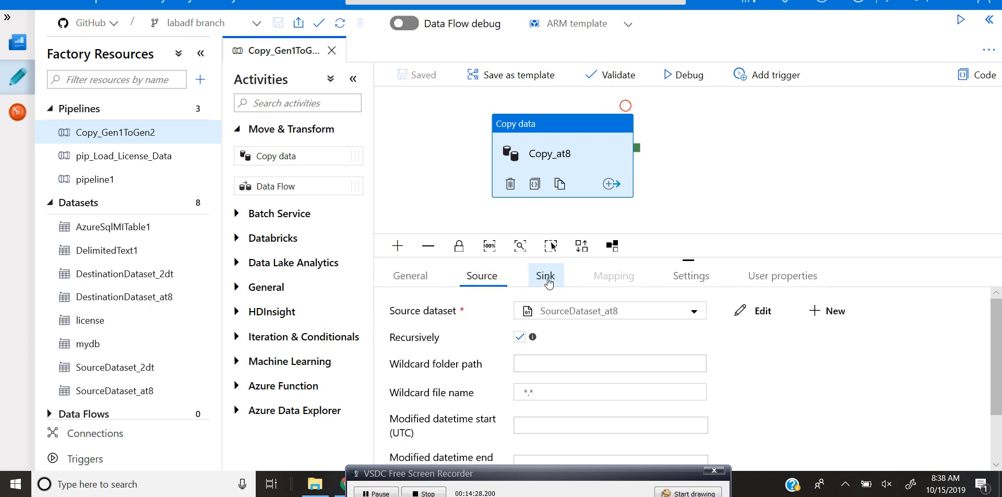
left_click(492, 283)
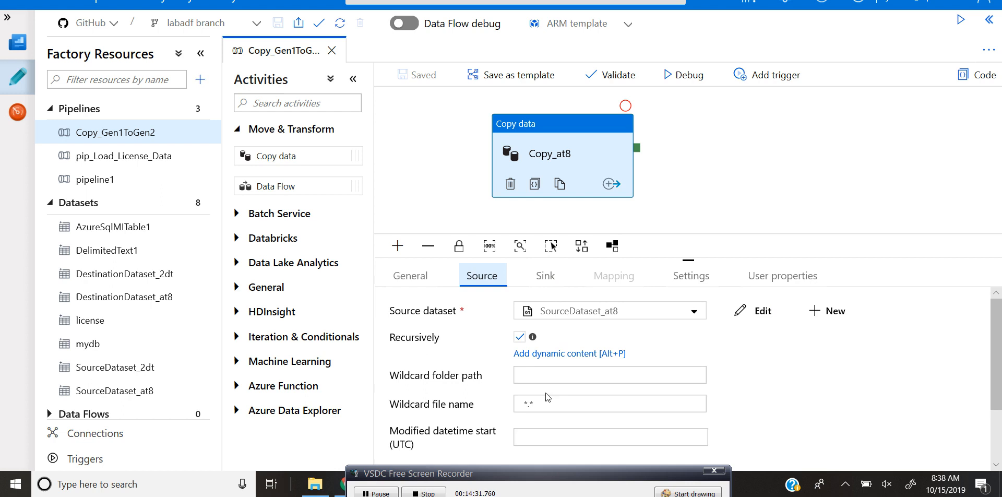
double_click(532, 392)
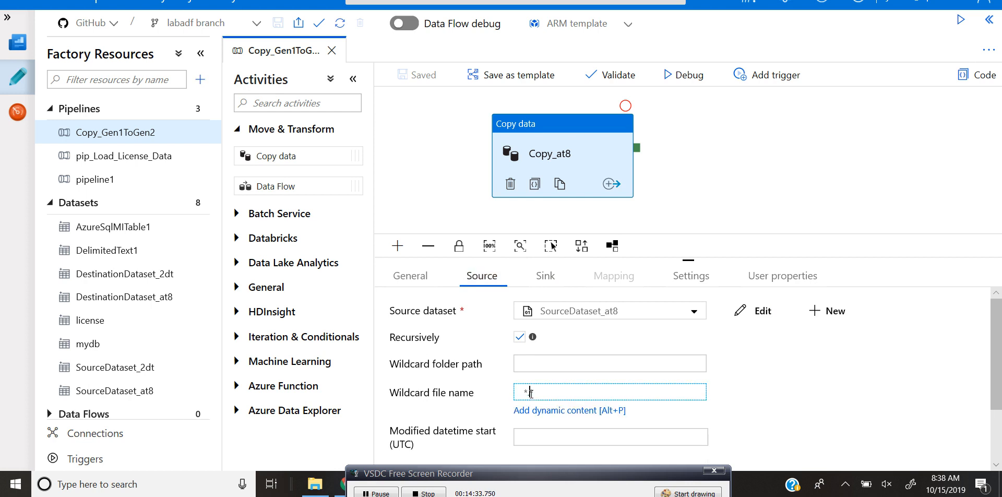
left_click(806, 383)
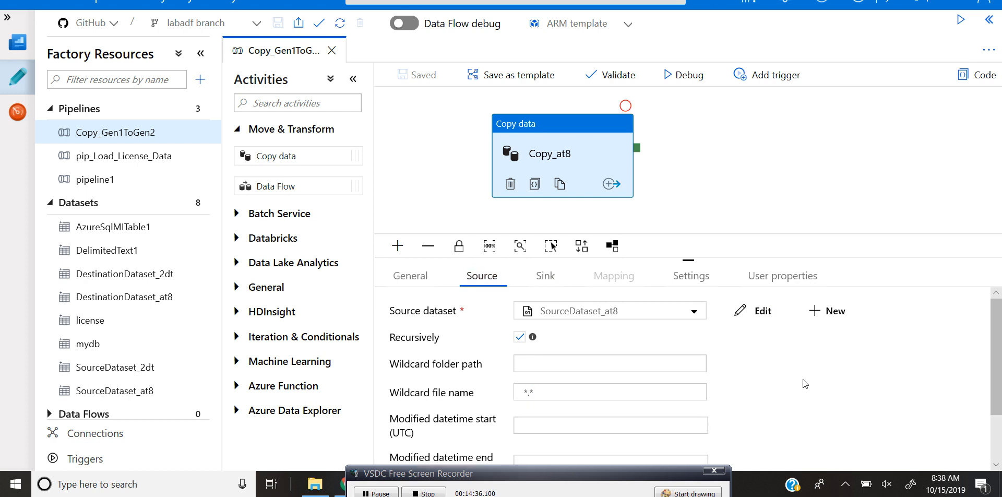
Step: Inspect the connection and file path of the SourceDataset_at8 source dataset, and return to the Copy_Gen1ToGen2 pipeline
left_click(759, 313)
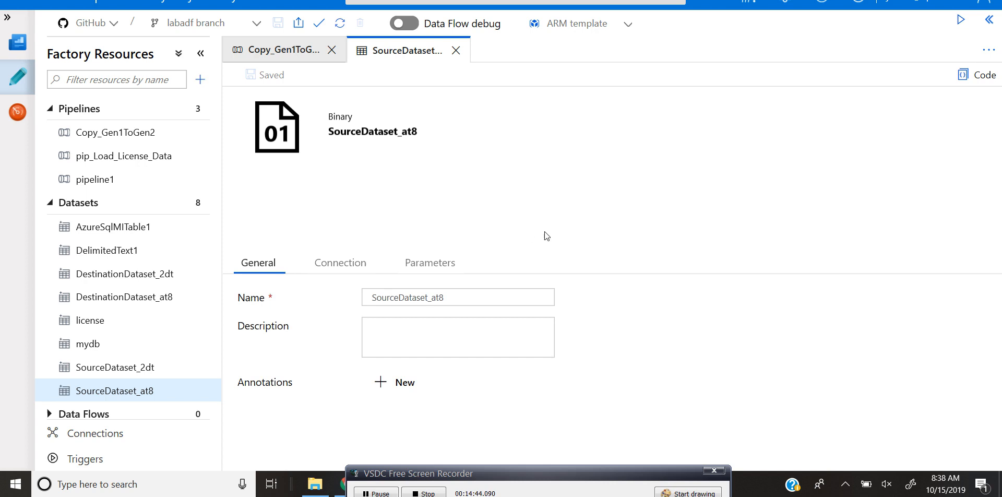
left_click(346, 265)
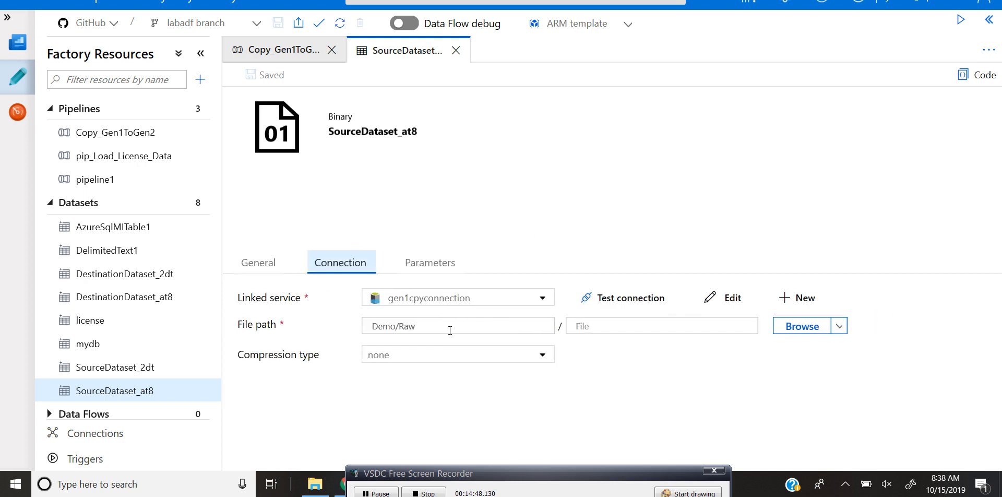
left_click(450, 329)
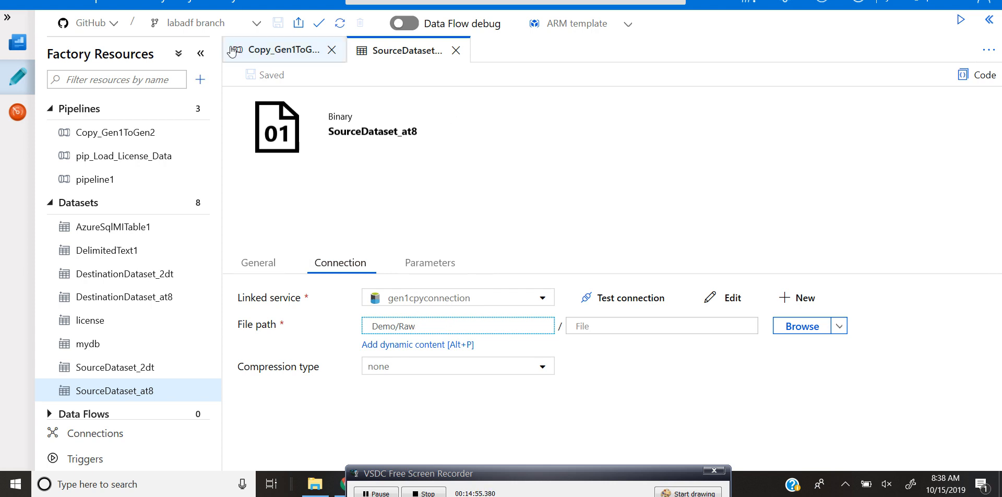
left_click(277, 49)
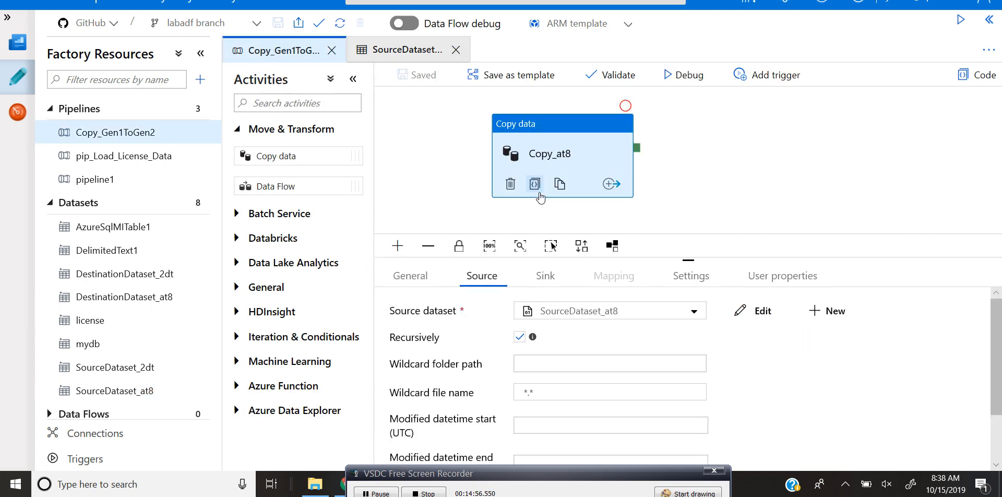
Step: Review the sink settings of the Copy_at8 activity and choose Preserve hierarchy as the copy behavior
left_click(546, 282)
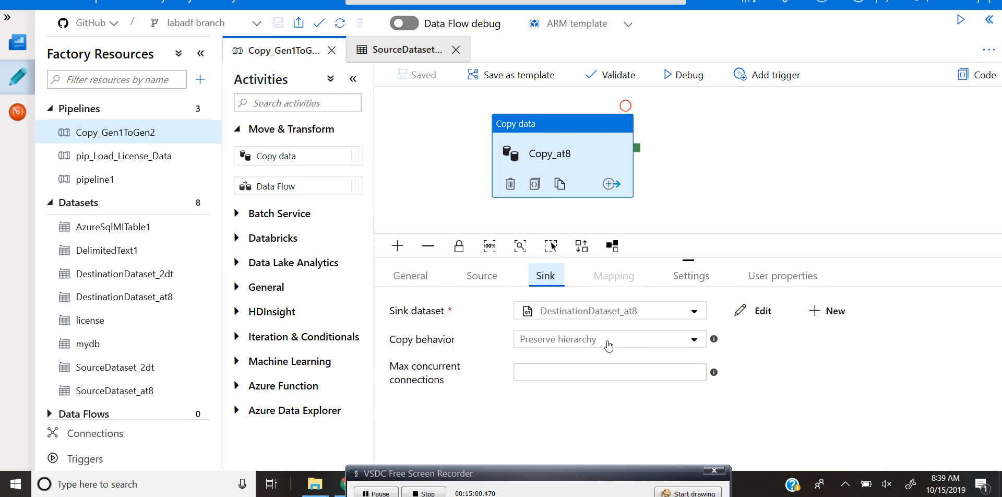
left_click(693, 342)
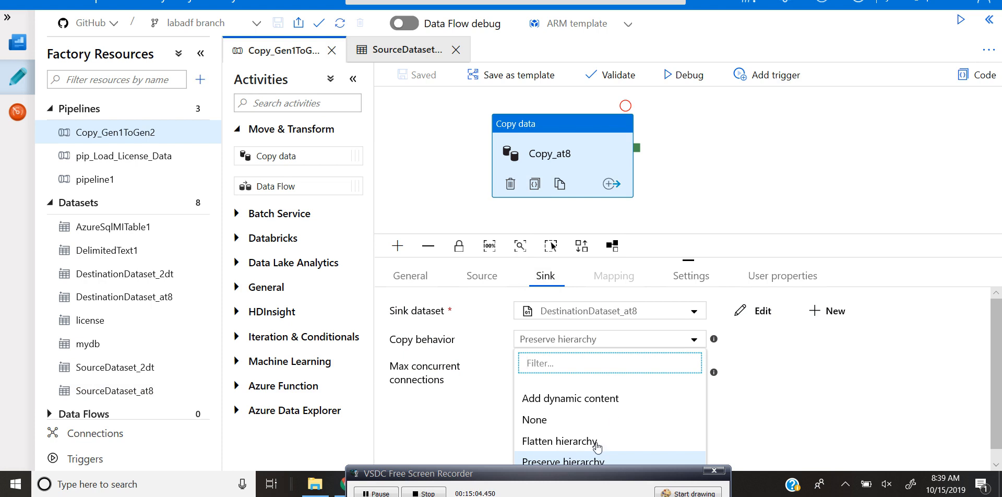
left_click(570, 460)
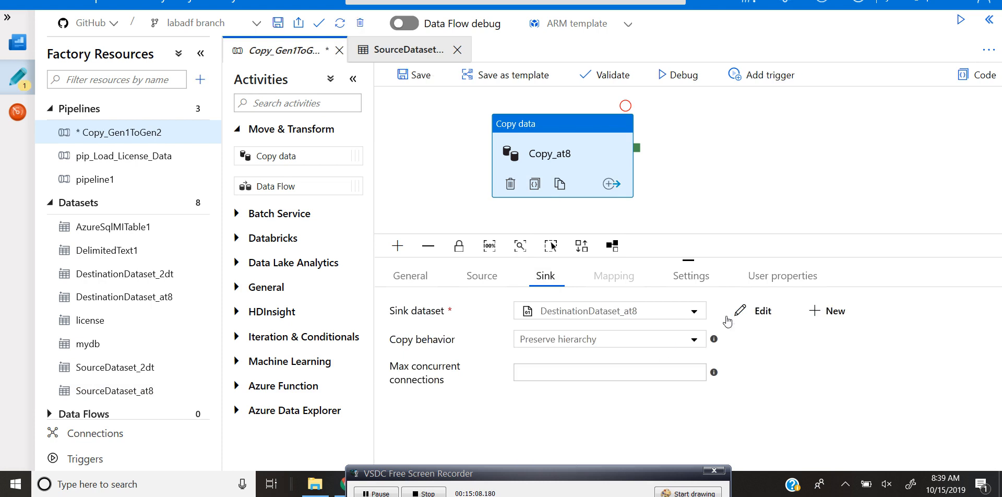
Step: Open the DestinationDataset_at8 sink dataset and inspect its connection, file path and available compression types
left_click(761, 311)
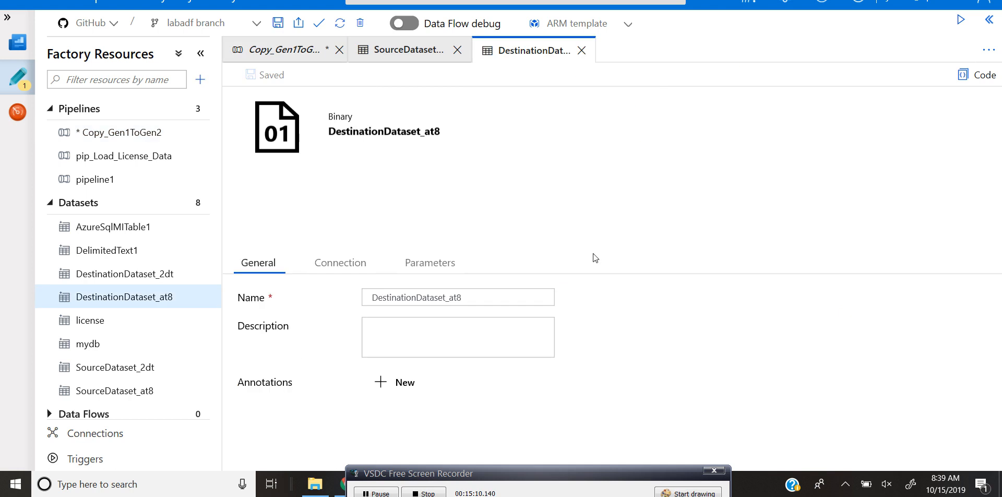
left_click(339, 263)
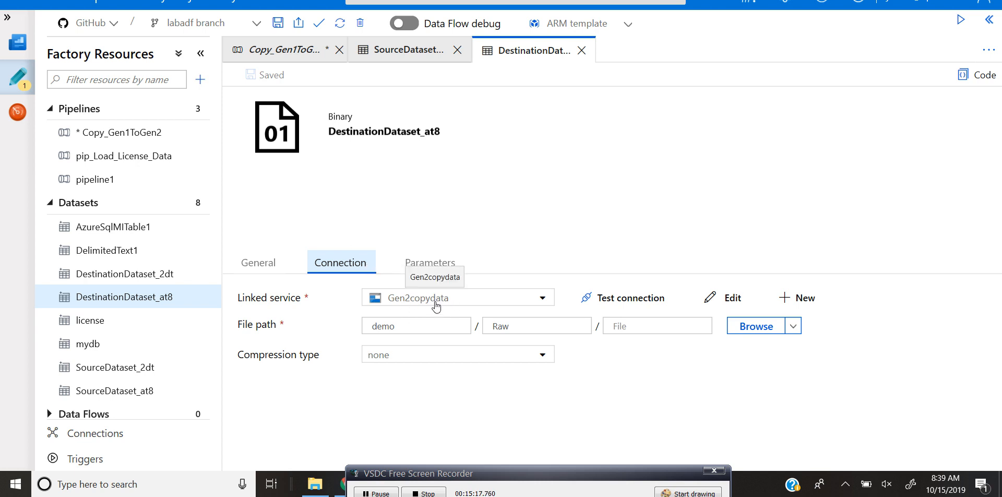
left_click_drag(405, 329, 356, 335)
key("Tab")
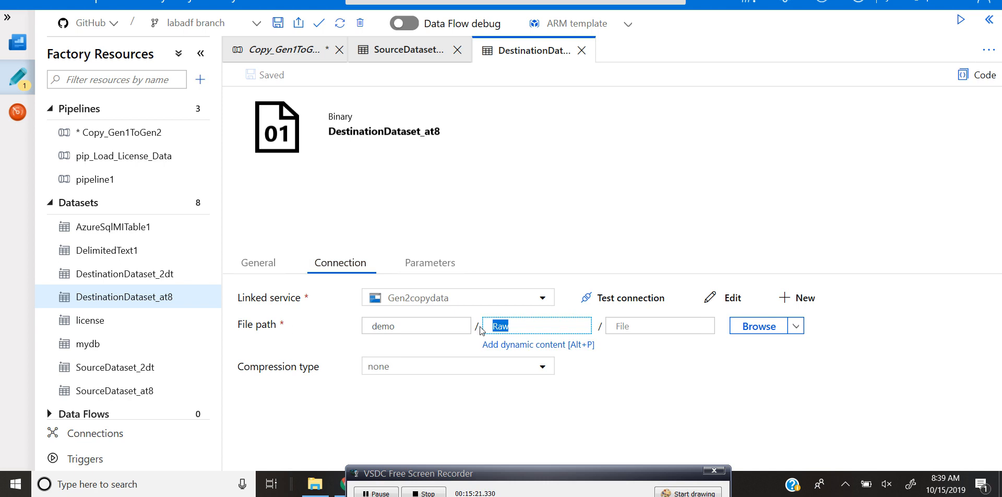
left_click(698, 372)
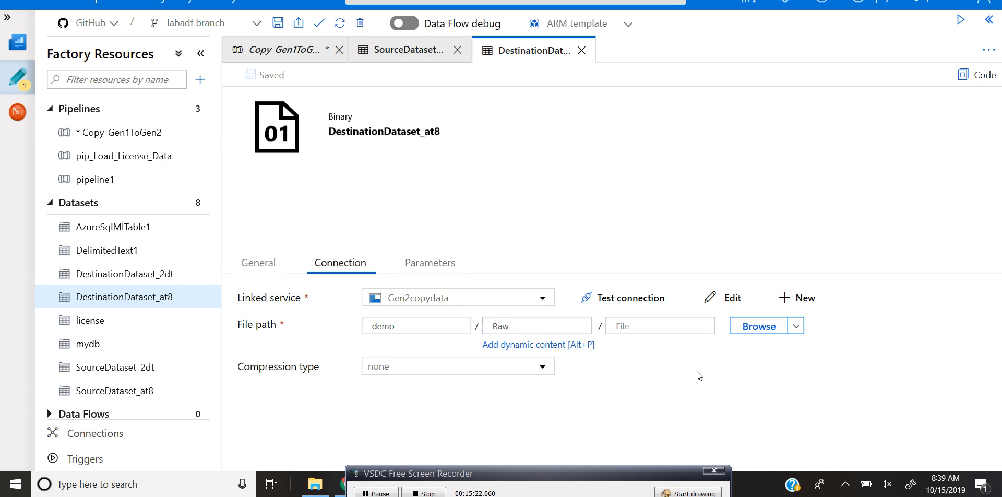
left_click(546, 356)
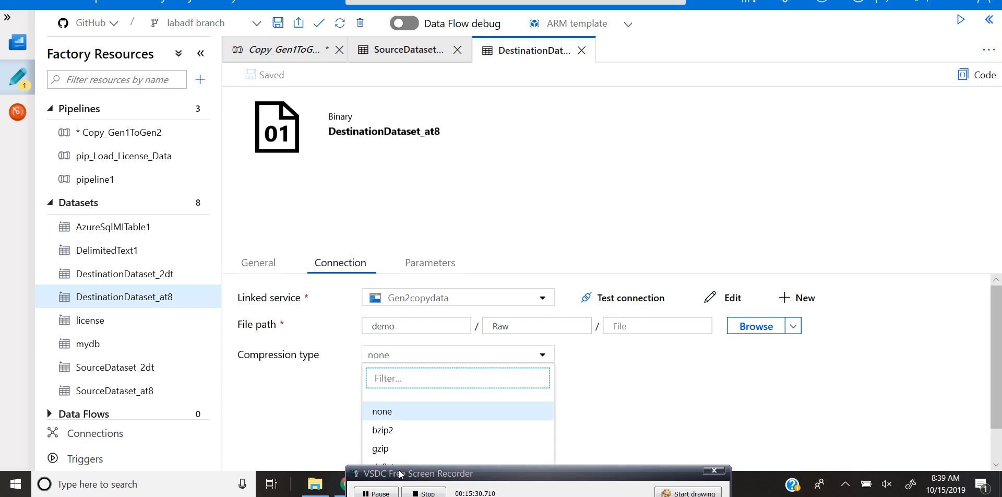
left_click(631, 382)
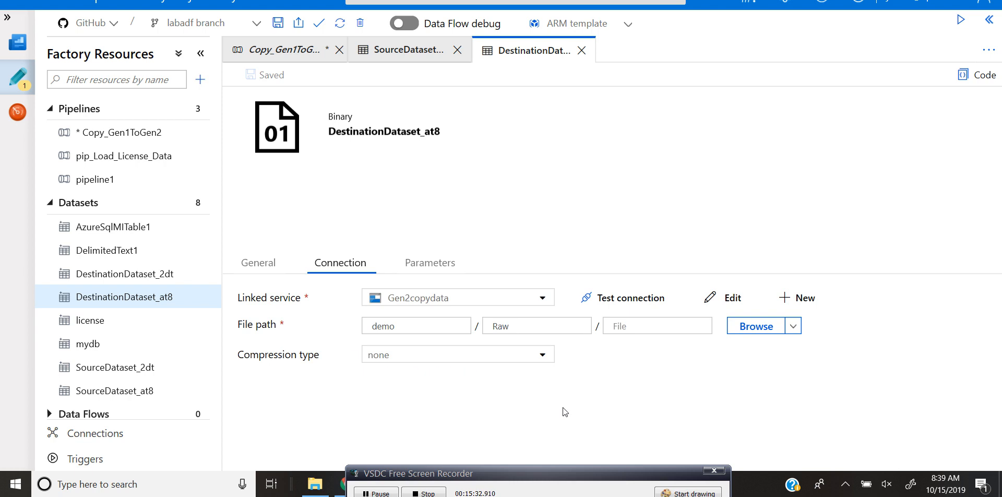
Step: Inspect the URL and authentication settings of the Gen2copydata linked service, cancel without changes, and return to the Copy_Gen1ToGen2 pipeline
left_click(727, 297)
scroll(990, 228, "down", 3)
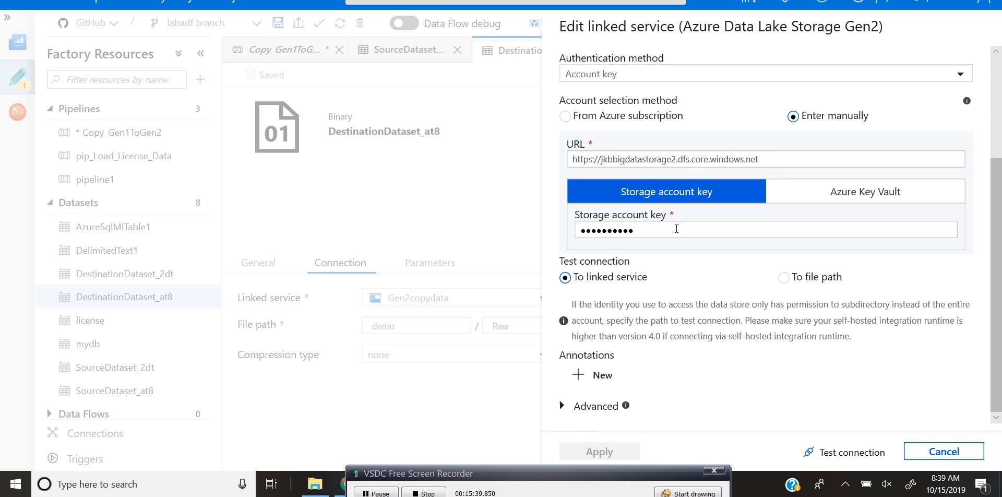
left_click_drag(783, 160, 551, 167)
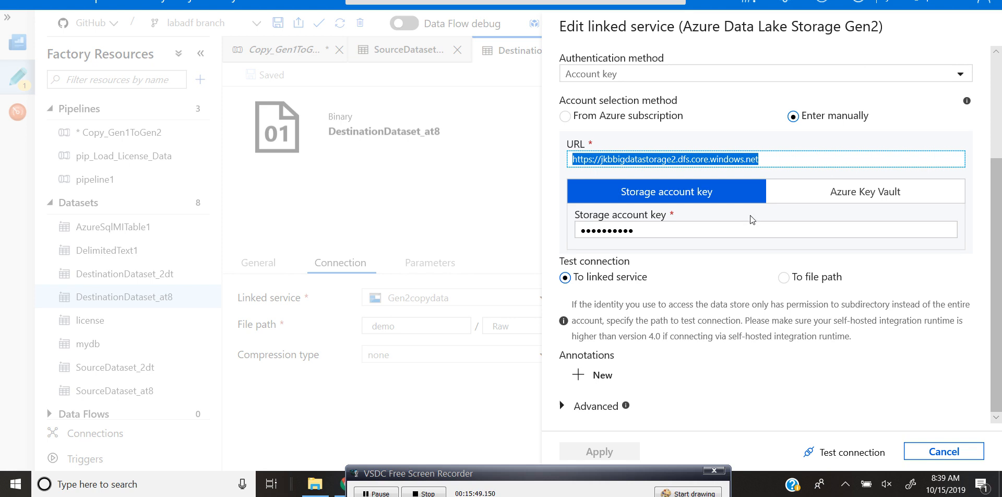
left_click(944, 452)
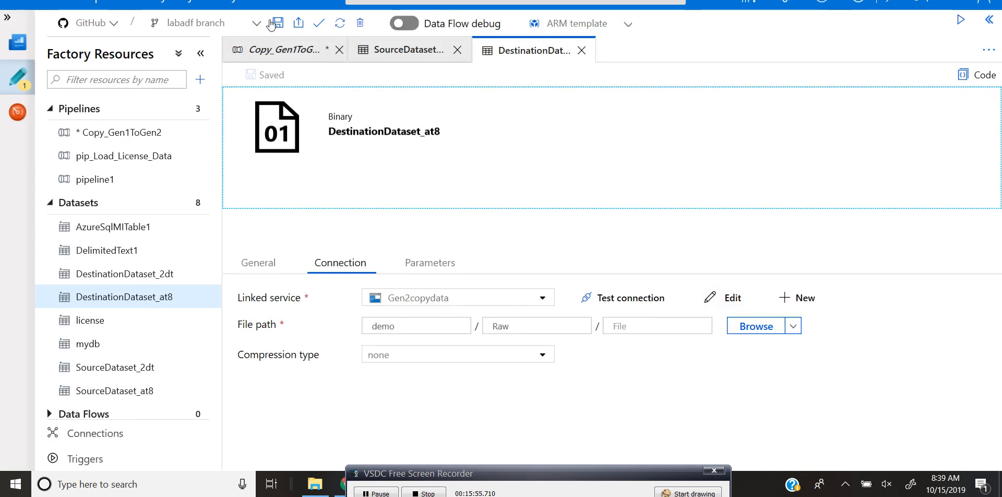
left_click(282, 49)
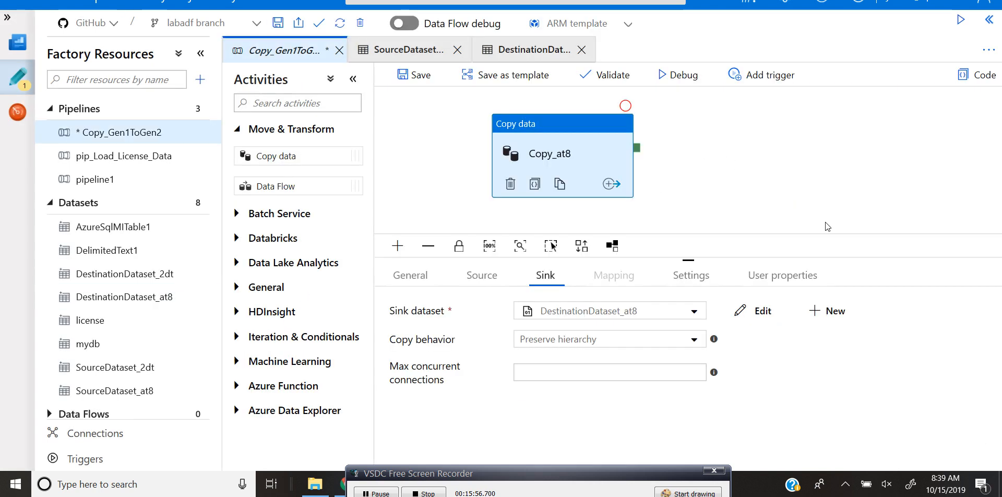
Step: Start a debug run of the Copy_Gen1ToGen2 pipeline and refresh its run output
left_click(824, 171)
left_click(673, 76)
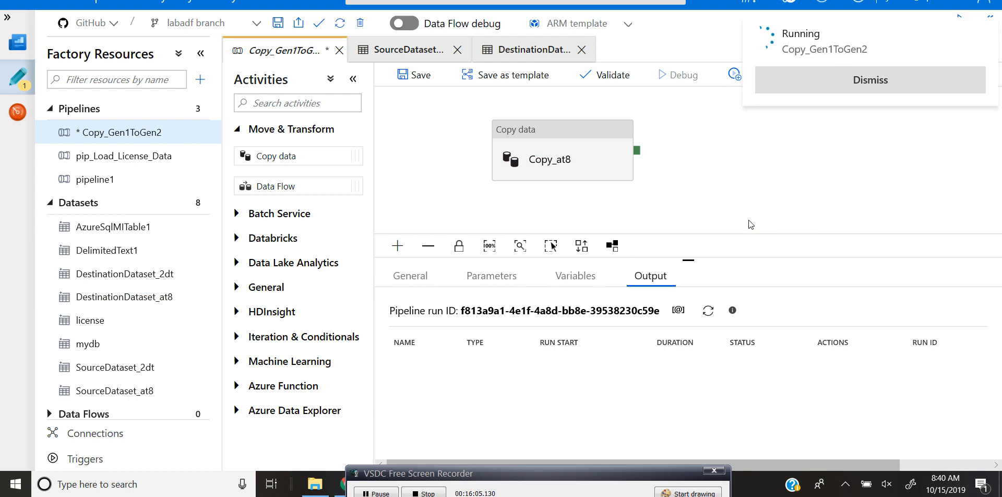
left_click(708, 310)
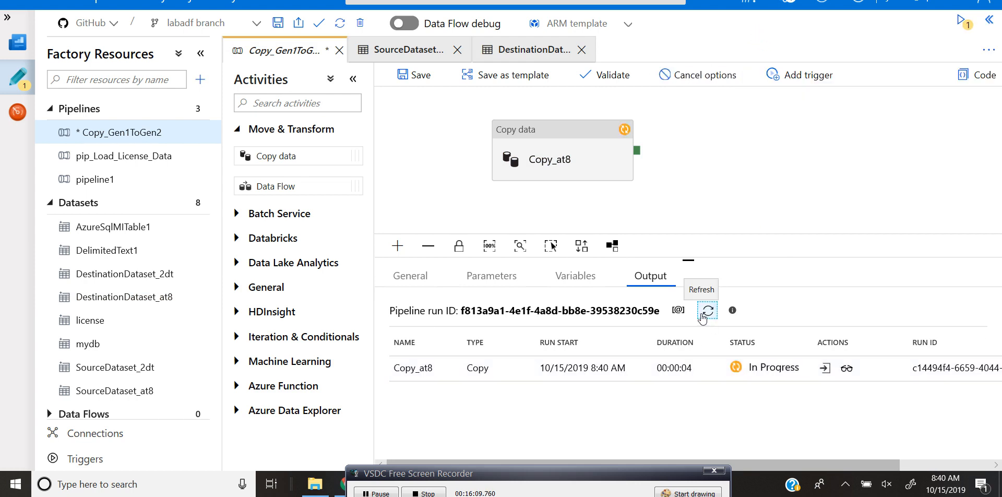
Step: Review the copy performance details of the Copy_at8 activity run and close the details
left_click(846, 367)
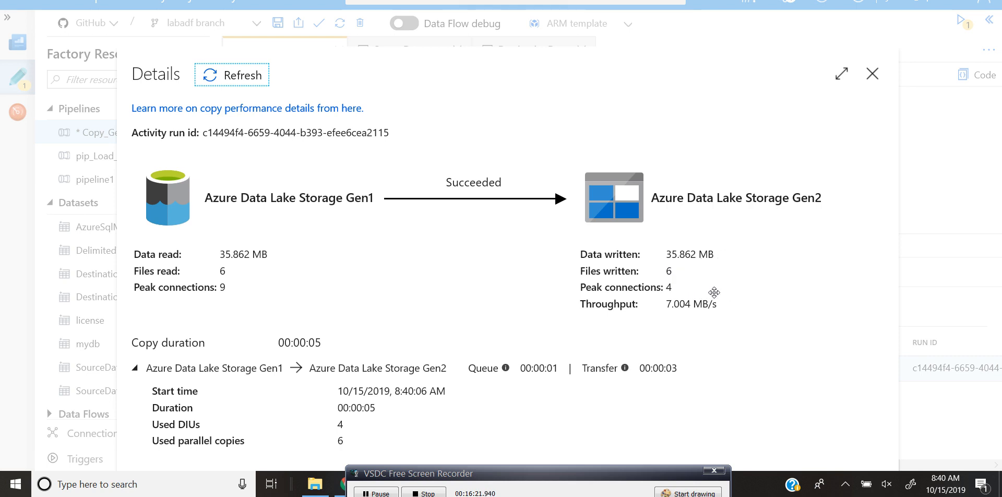
left_click(874, 79)
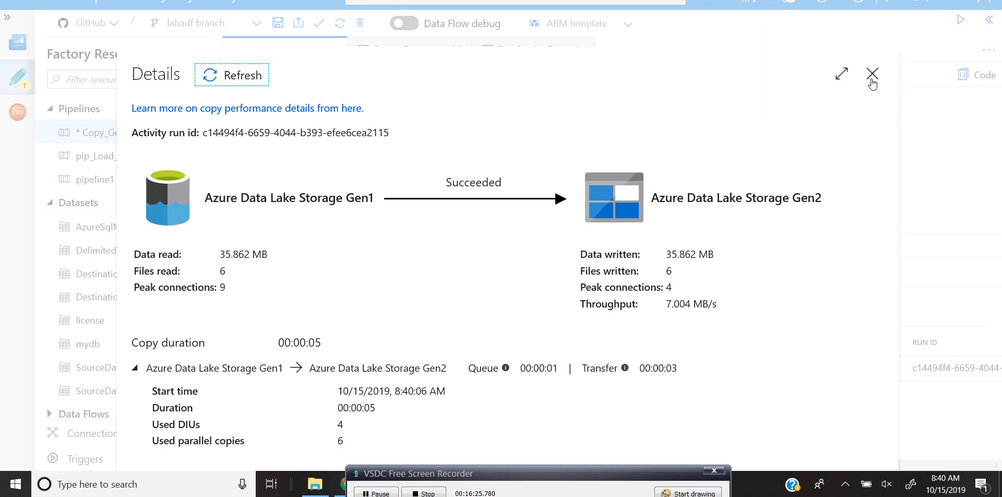
left_click(872, 73)
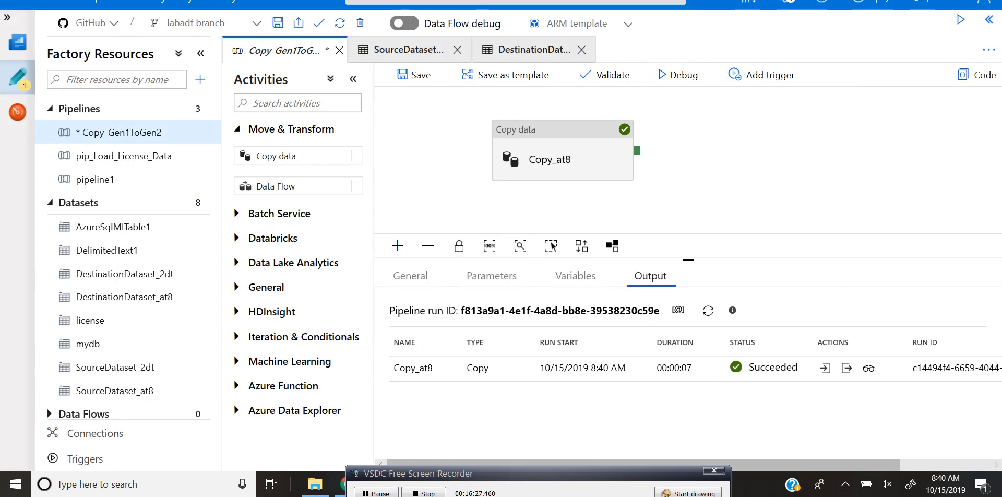
Step: Switch to the jkbbigdatastorage2 Storage Explorer (preview), refresh the Raw folder listing, and open the Transactions folder to check its copied files
left_click(517, 1)
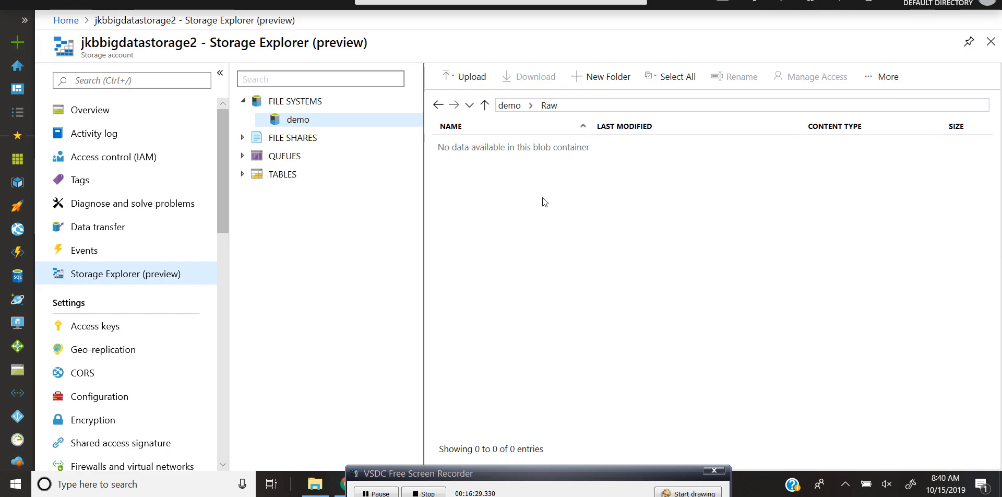
left_click(888, 83)
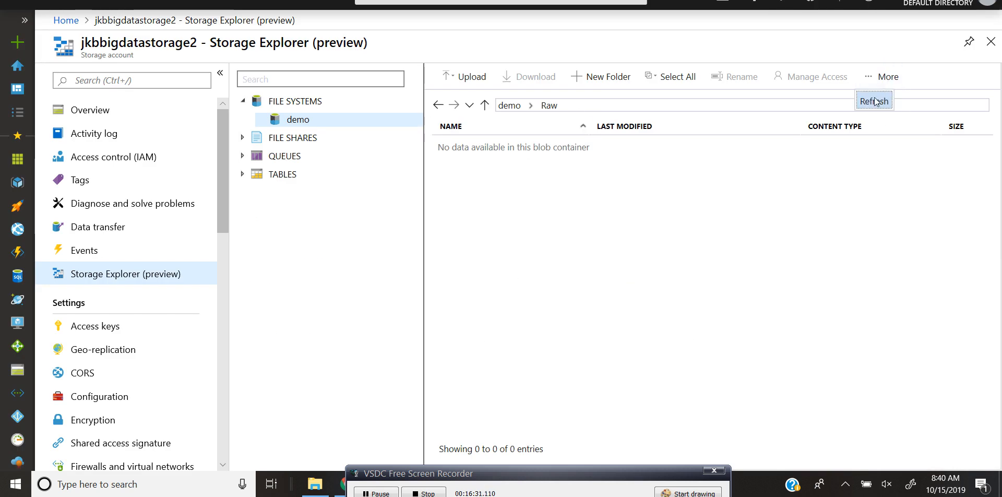
left_click(872, 101)
double_click(473, 164)
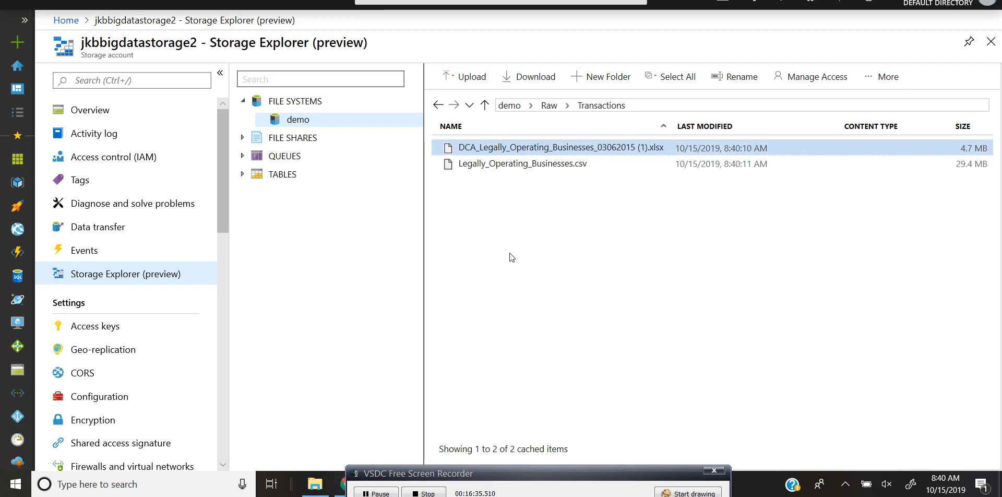